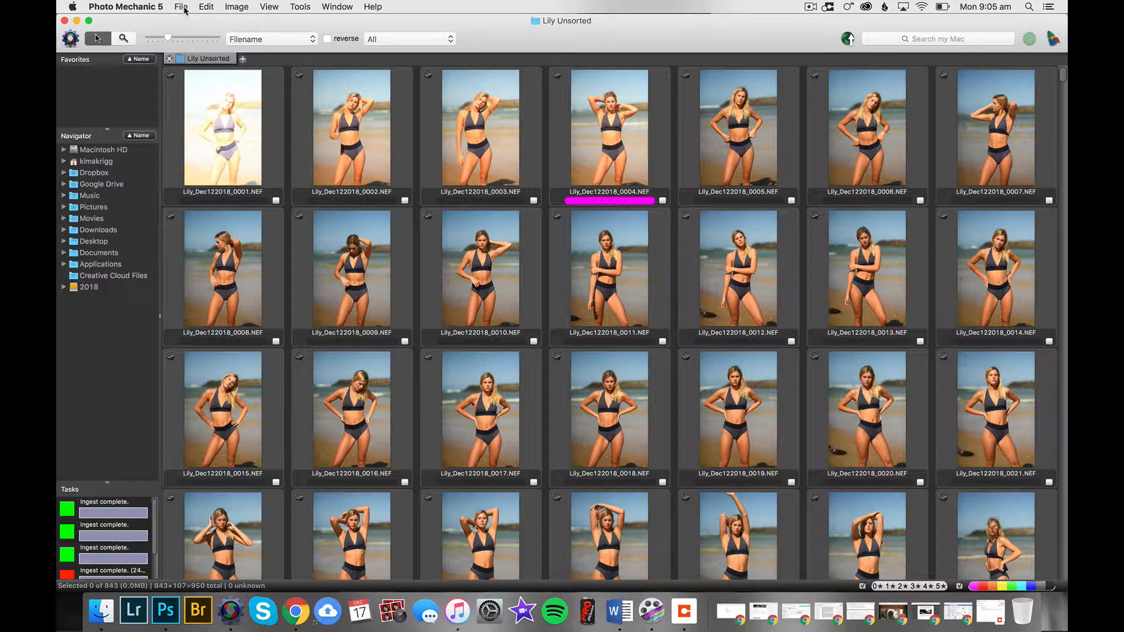
# - Open the Ingest dialog and examine the primary destination's parent folder for the Dec 12 2018 shoot, leaving the destination unchanged
pyautogui.click(180, 7)
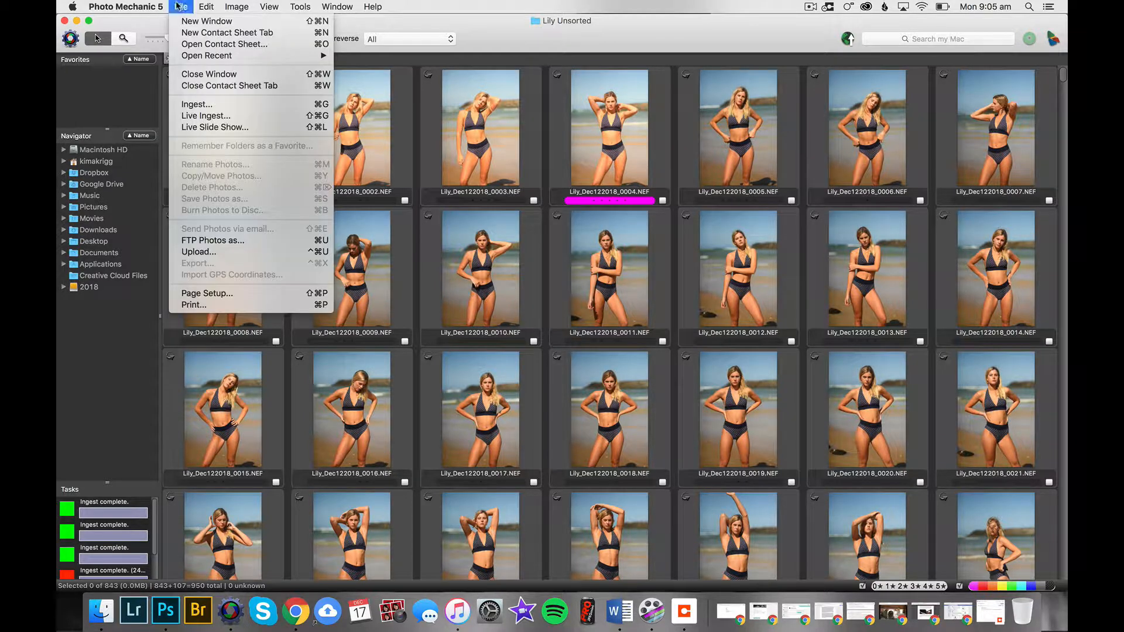
pyautogui.click(194, 105)
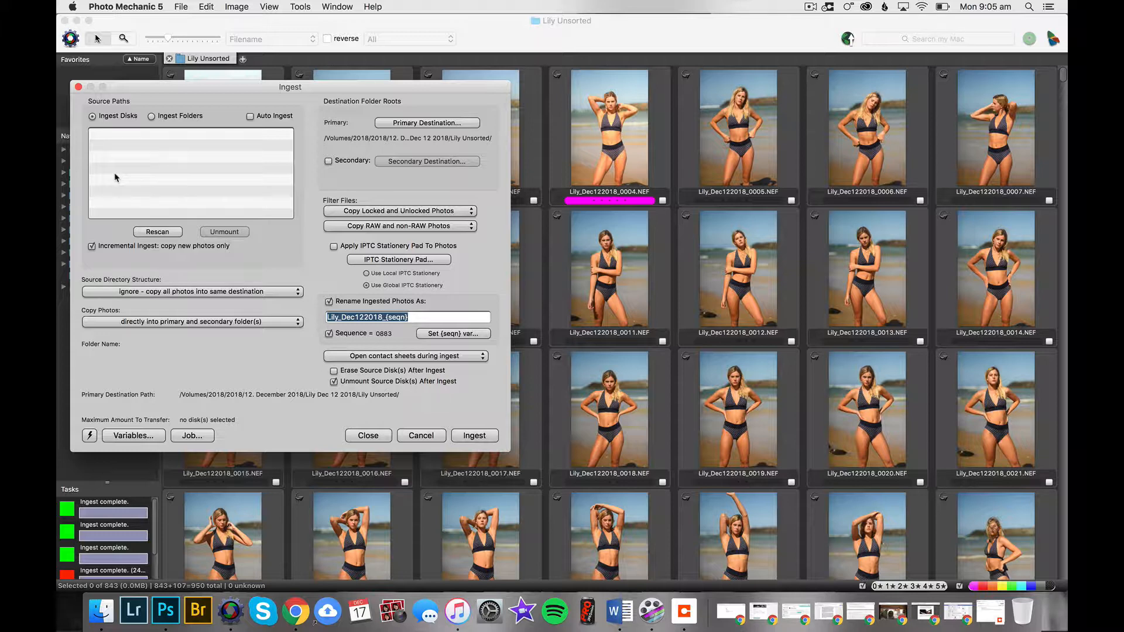
pyautogui.click(445, 124)
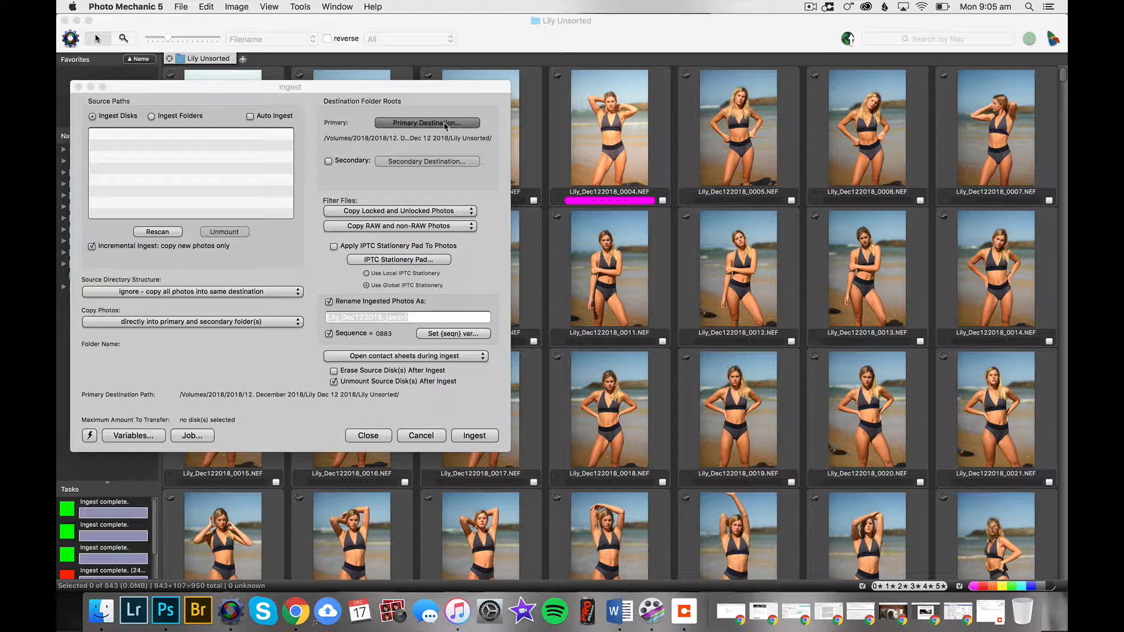
pyautogui.click(567, 105)
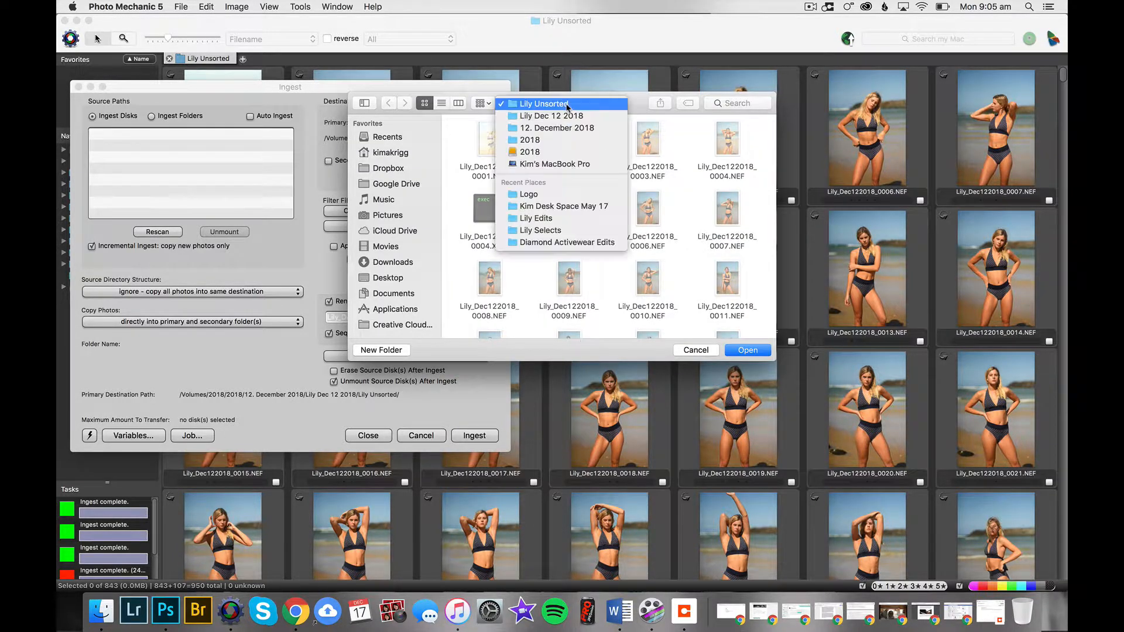
pyautogui.click(574, 116)
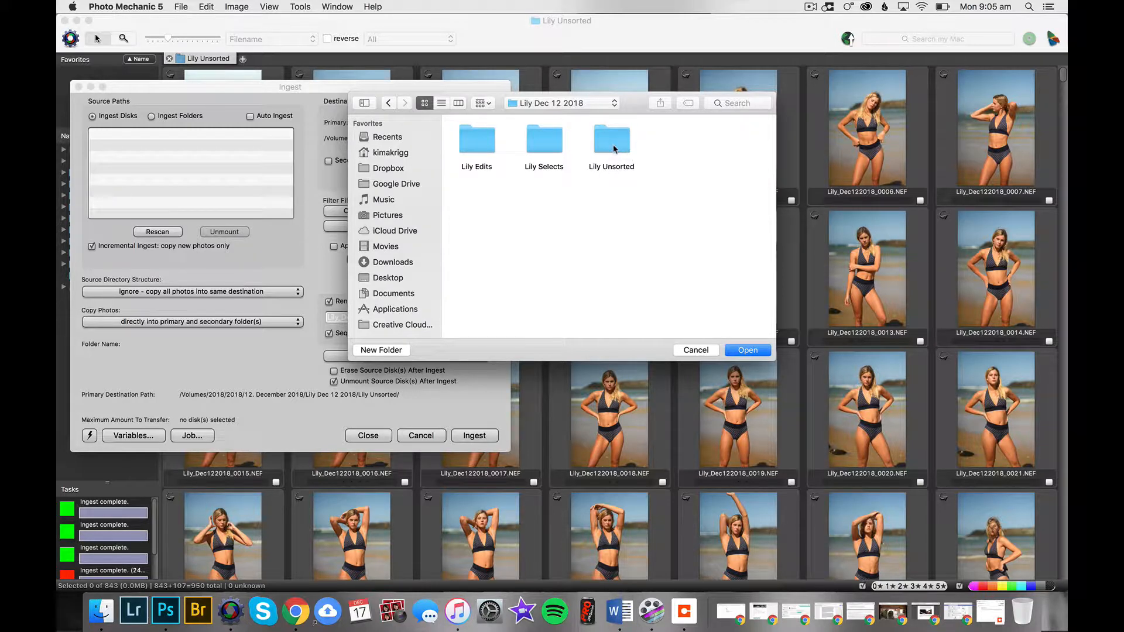
pyautogui.click(703, 350)
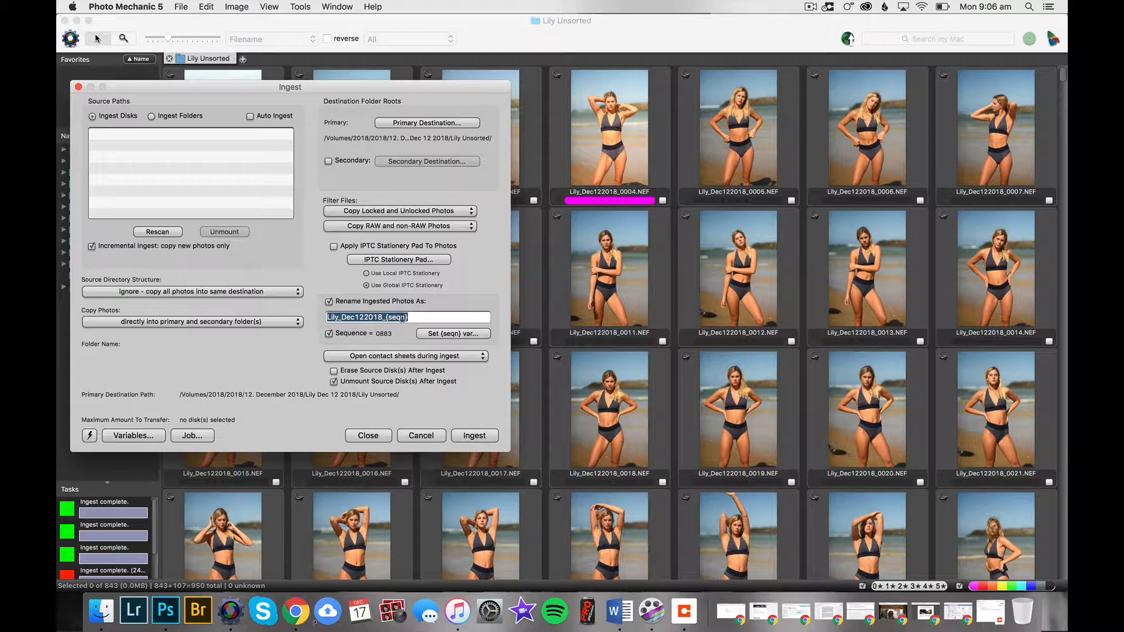
# - Set the ingest renaming sequence variable {seqn} to 0001
pyautogui.click(452, 337)
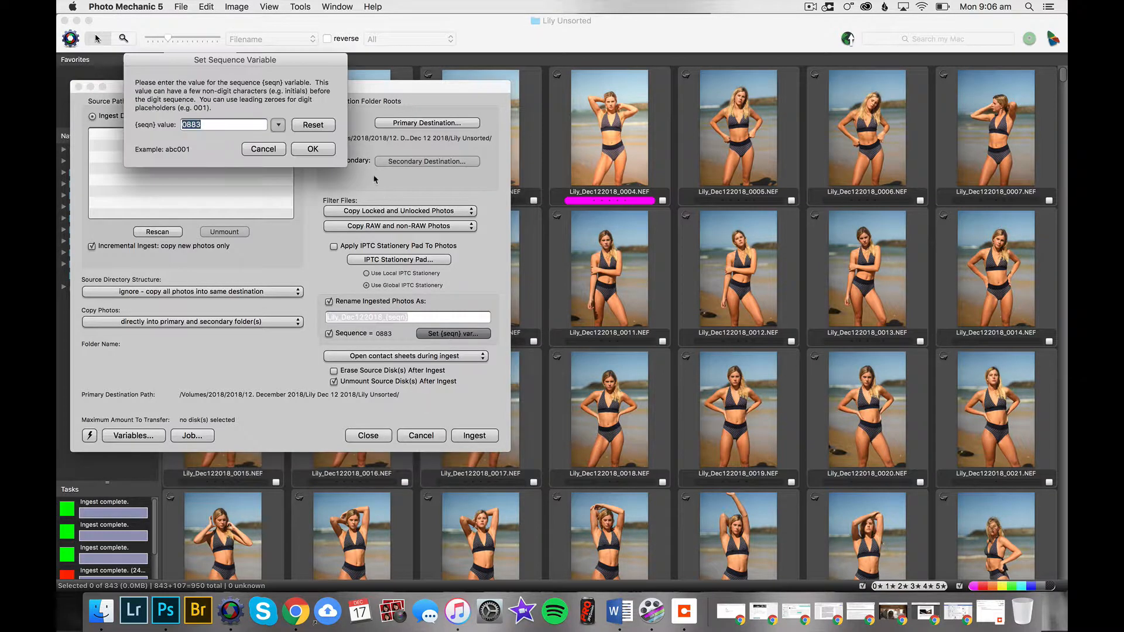
pyautogui.click(311, 153)
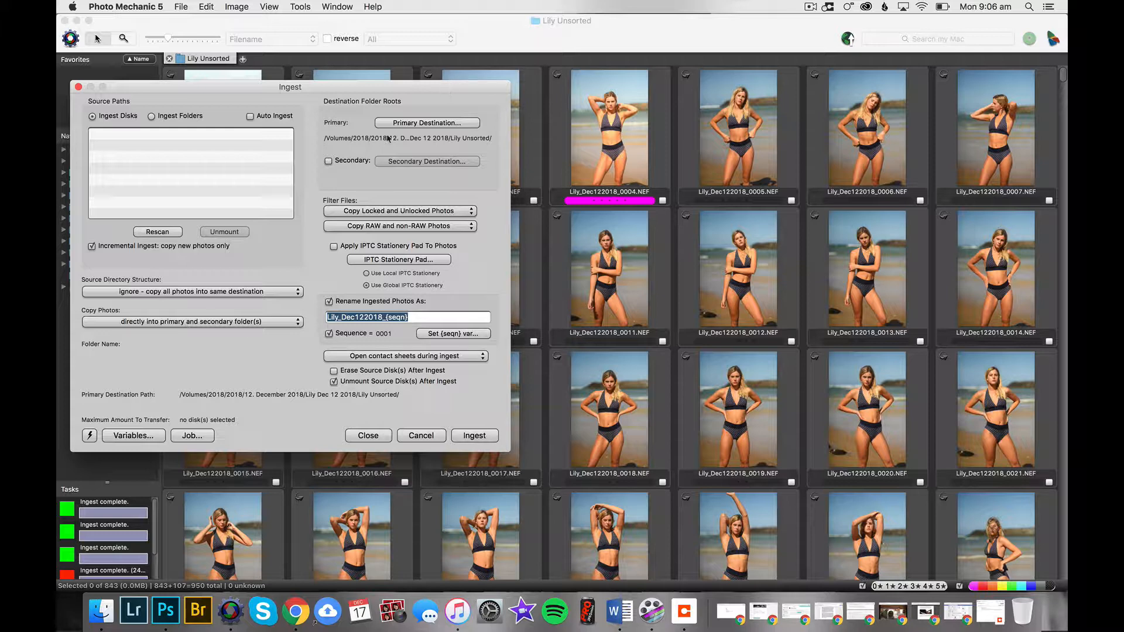
# - Try adding a secondary ingest destination and browse for its folder, turn the option back off and cancel the ingest
pyautogui.click(329, 162)
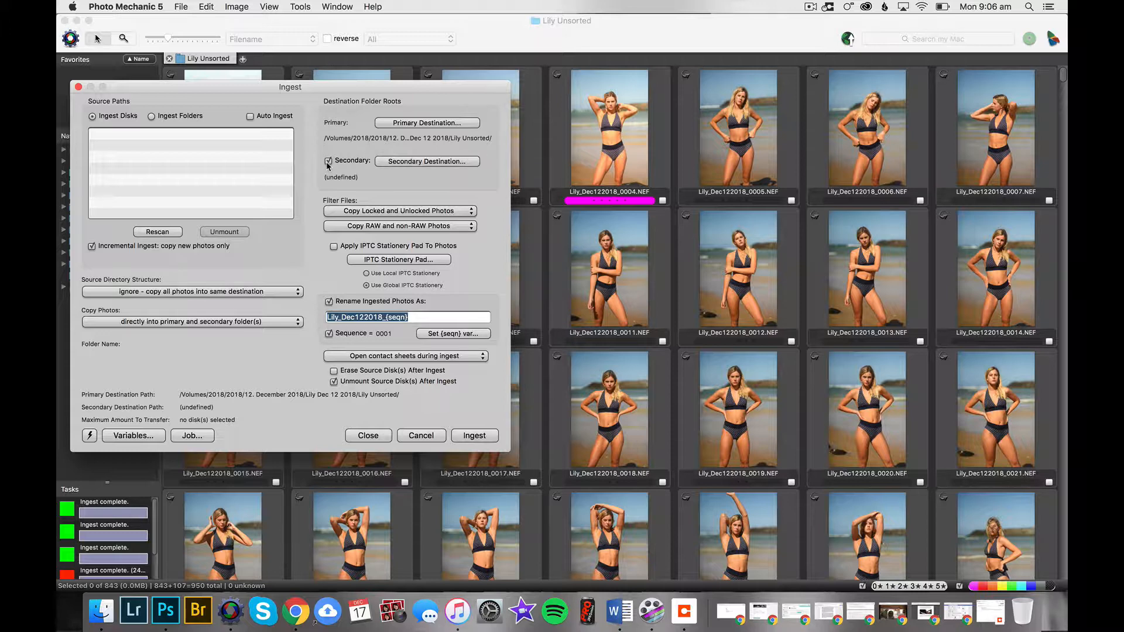
pyautogui.click(449, 162)
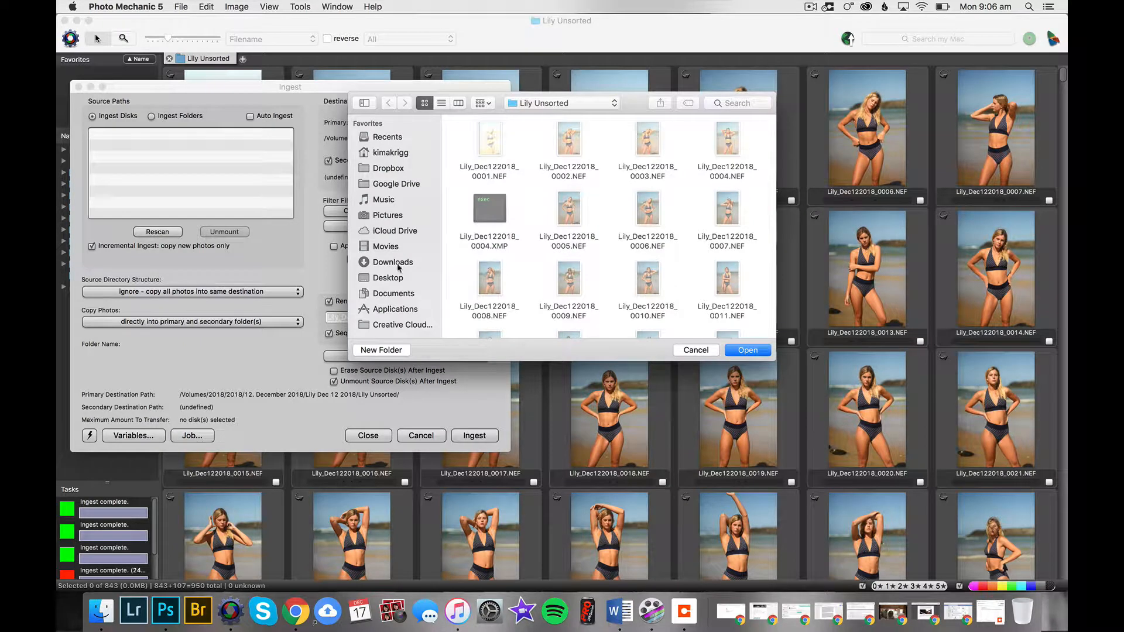
pyautogui.scroll(-5, 387, 303)
pyautogui.scroll(-2, 387, 303)
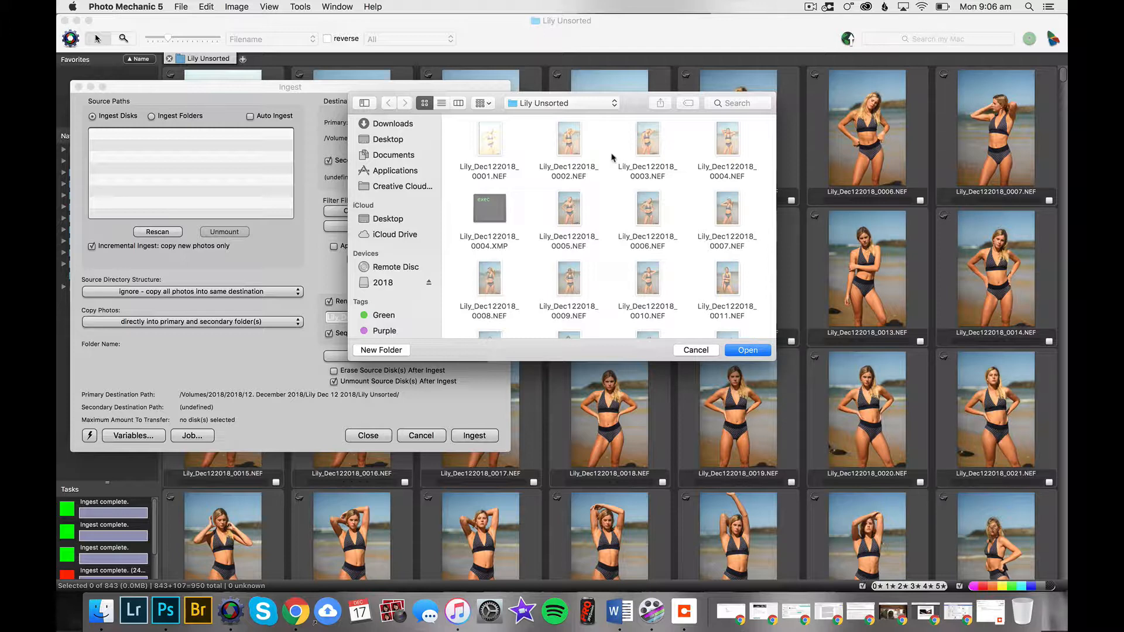
pyautogui.click(710, 352)
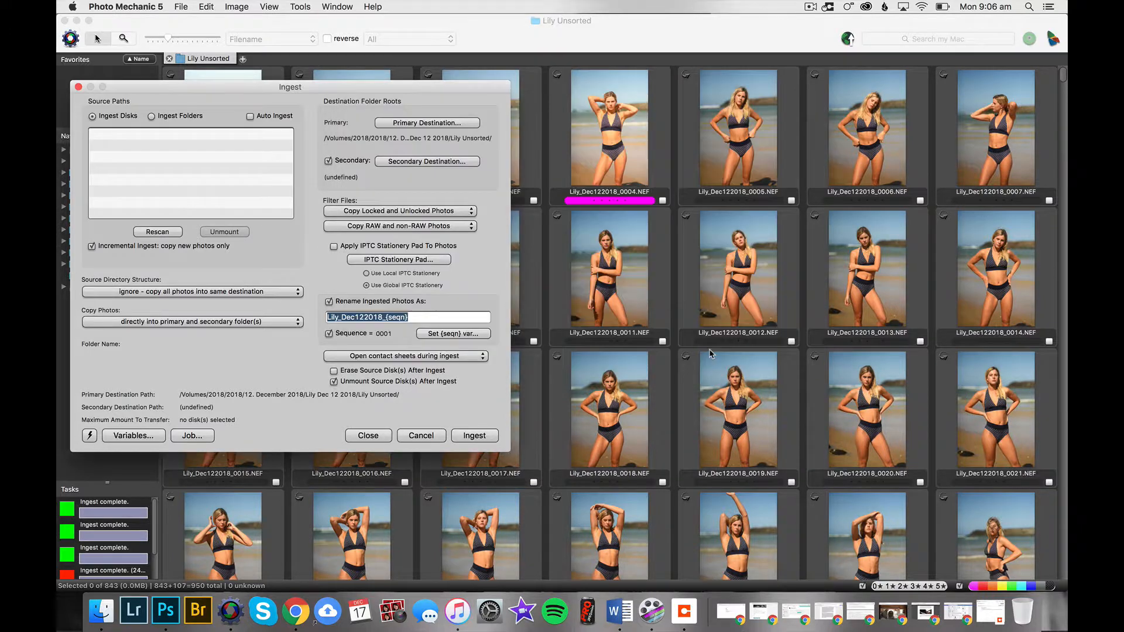
pyautogui.click(329, 162)
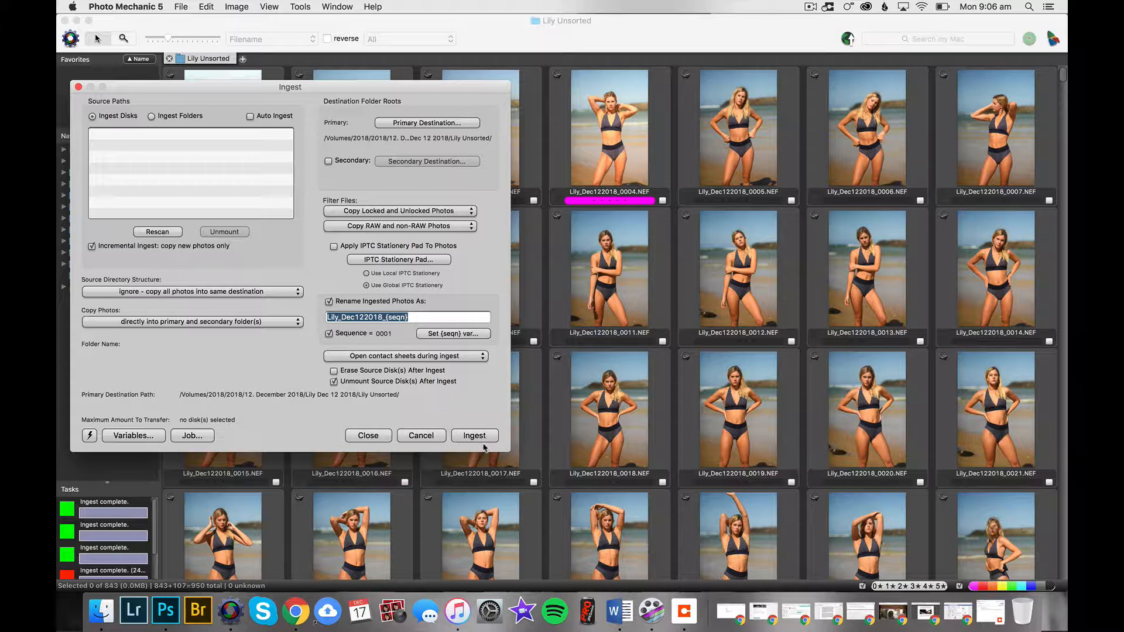
pyautogui.click(422, 436)
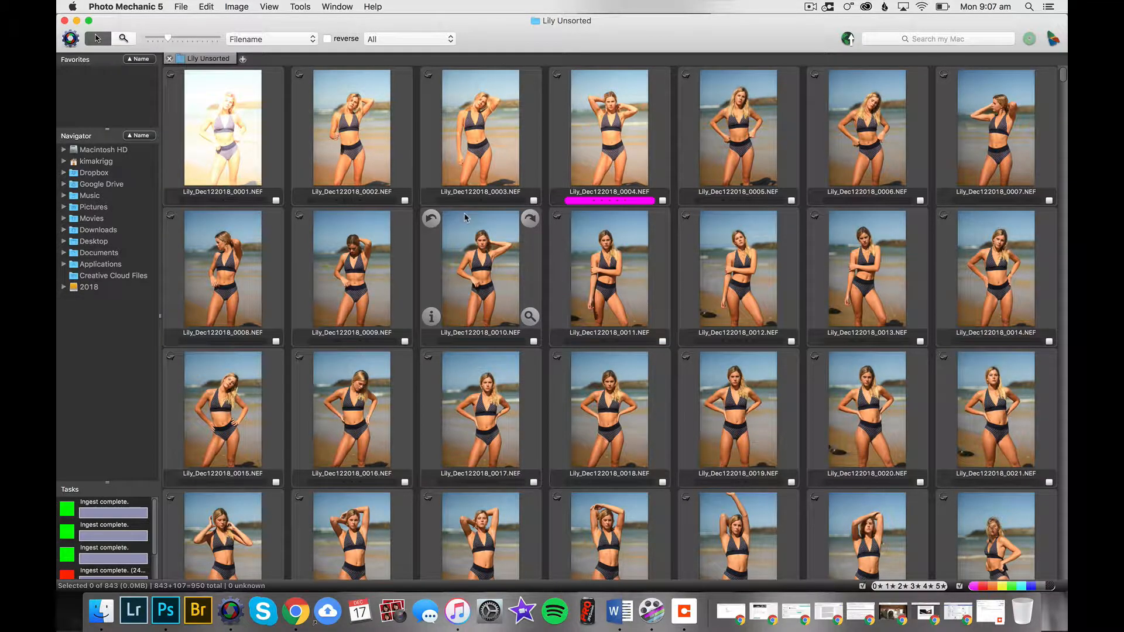
# - Enlarge the contact sheet thumbnails to three per row and look over the first photos of the shoot
pyautogui.click(207, 39)
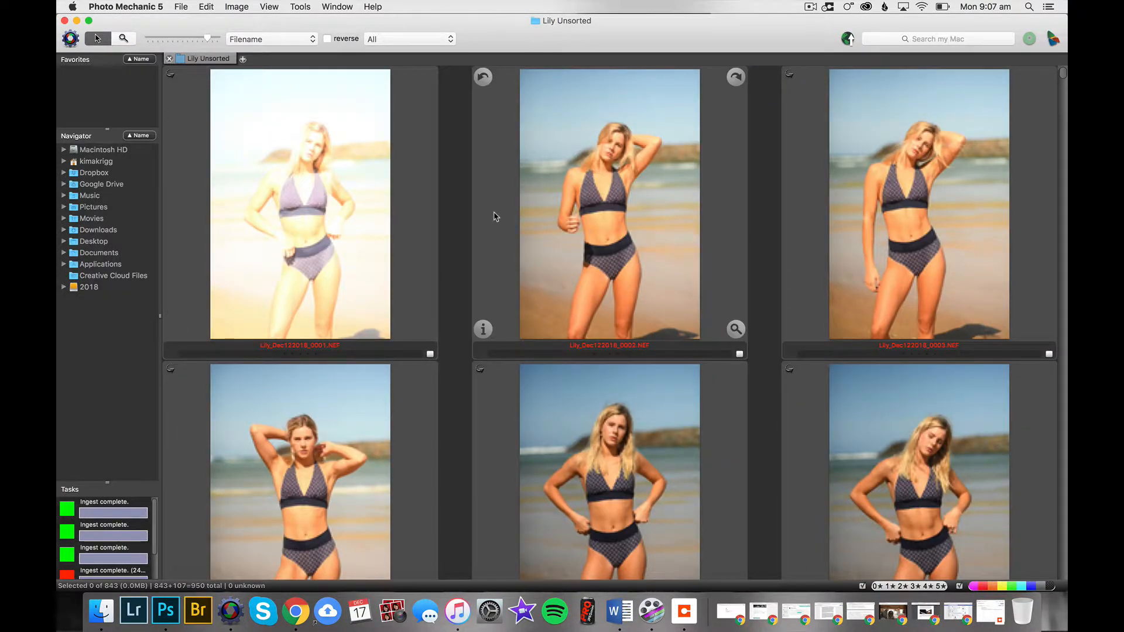
pyautogui.scroll(-5, 494, 217)
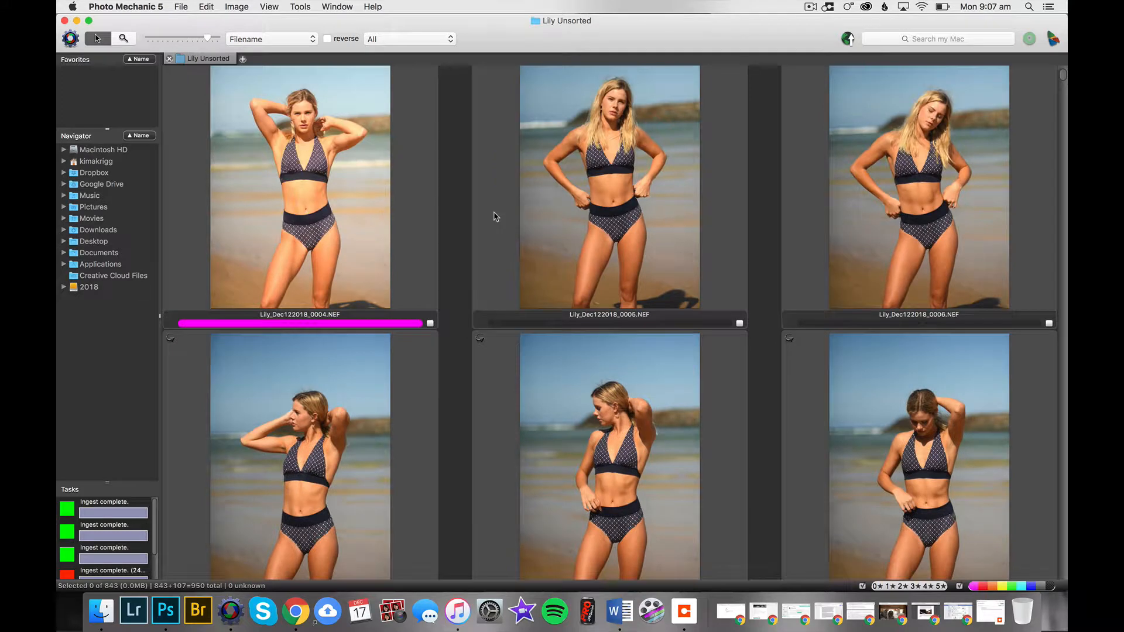
pyautogui.scroll(2, 495, 217)
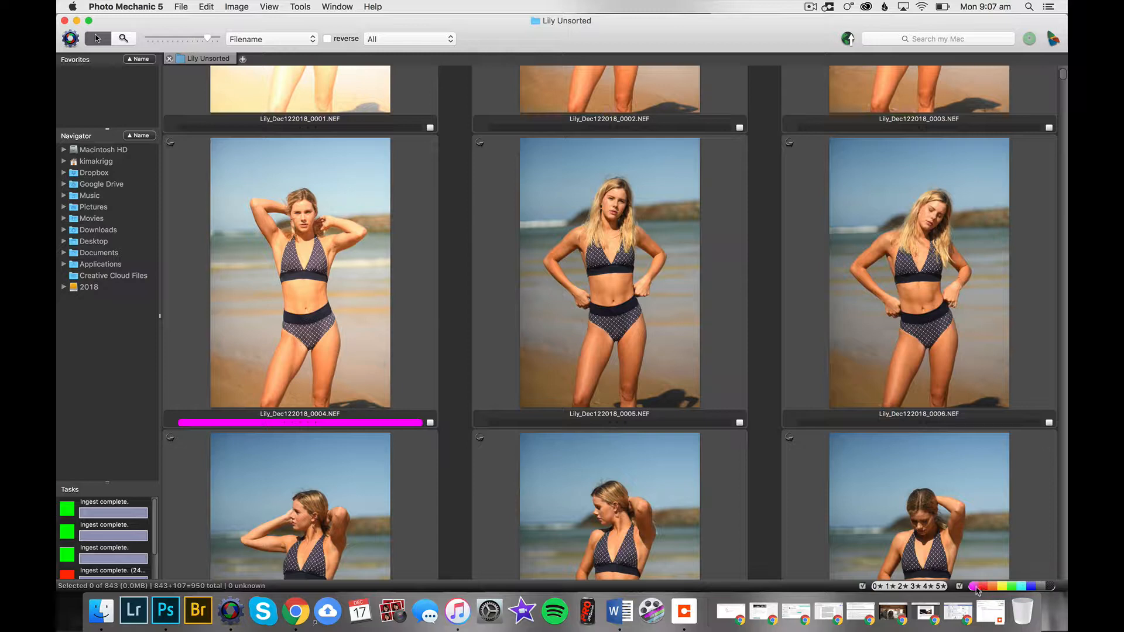
pyautogui.scroll(4, 790, 319)
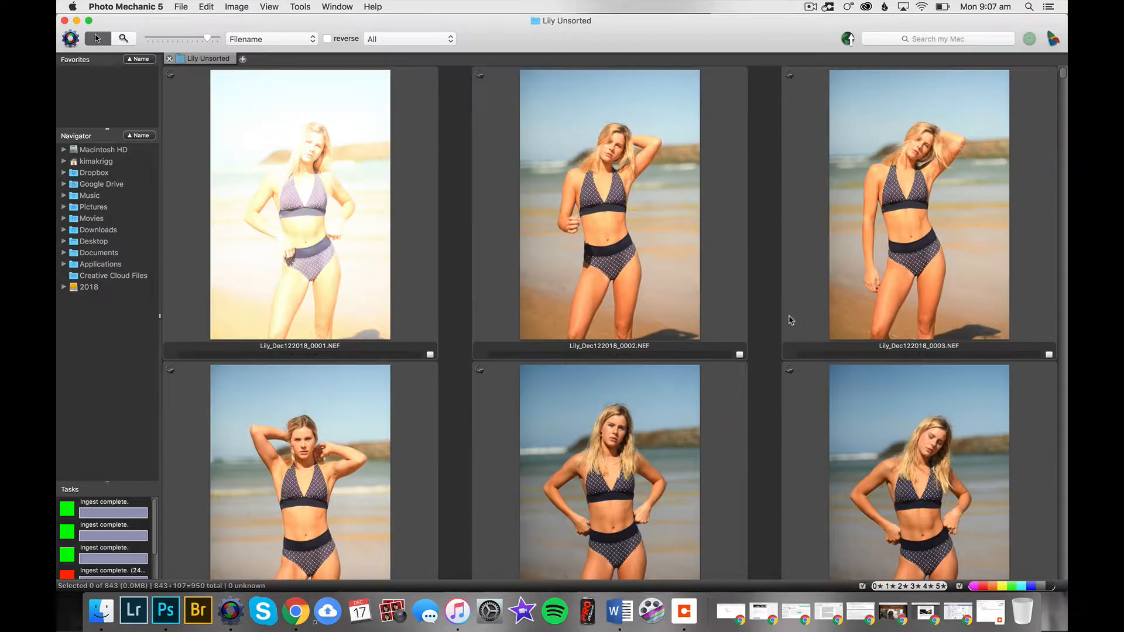
# - Try colour classes 1 to 5 on photo 0002 and clear its colour class again
pyautogui.click(625, 248)
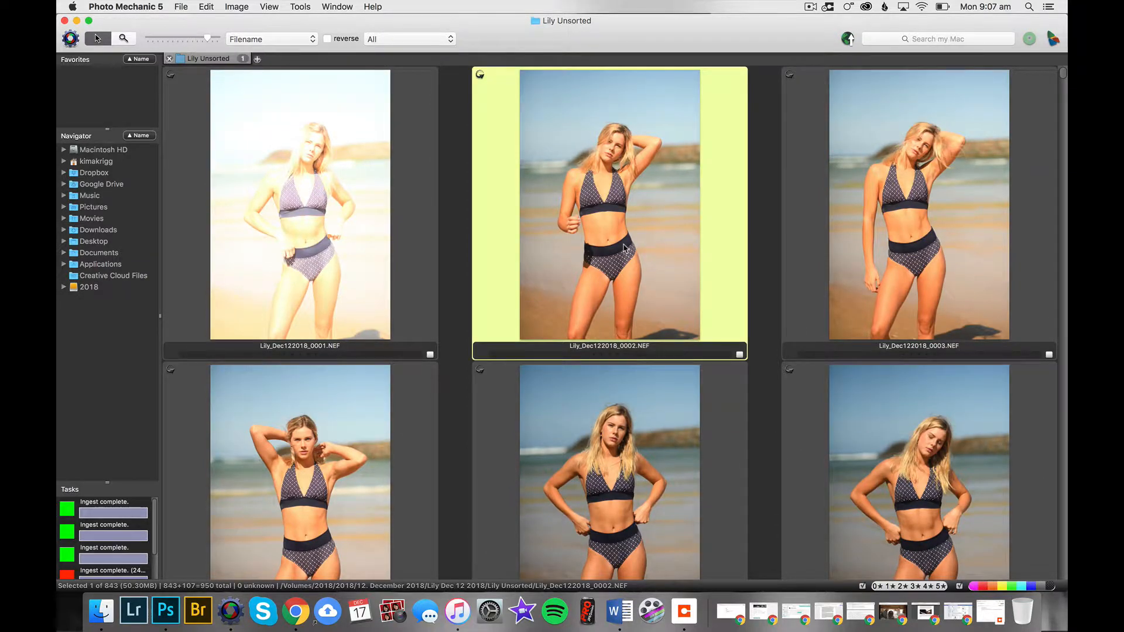
pyautogui.press('1')
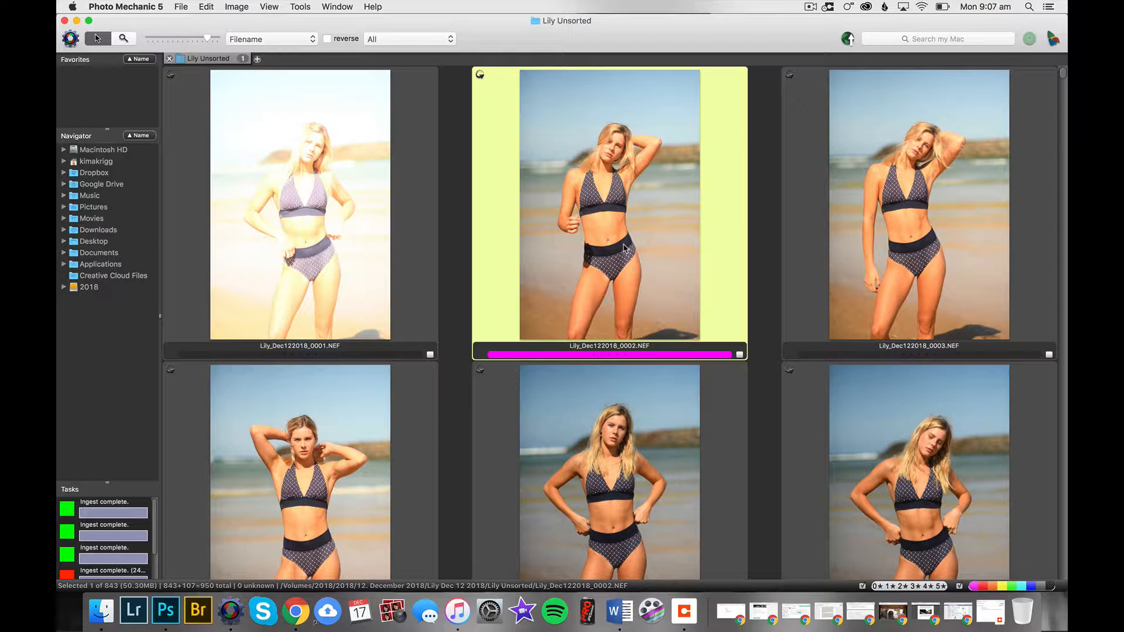
pyautogui.press('2')
pyautogui.press('3')
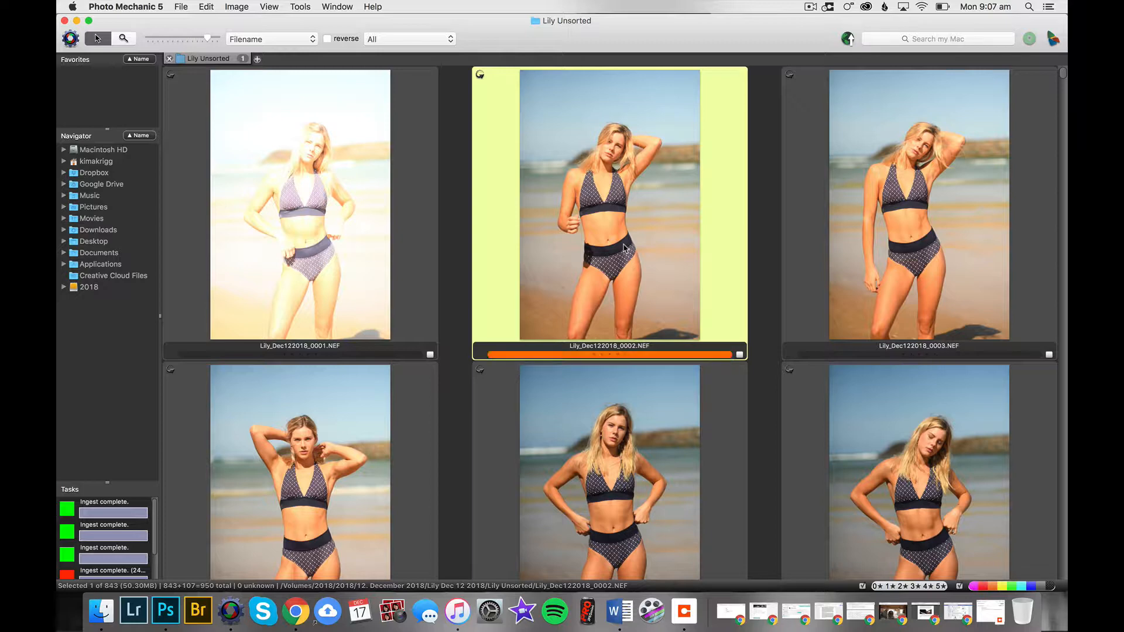
pyautogui.press('4')
pyautogui.press('5')
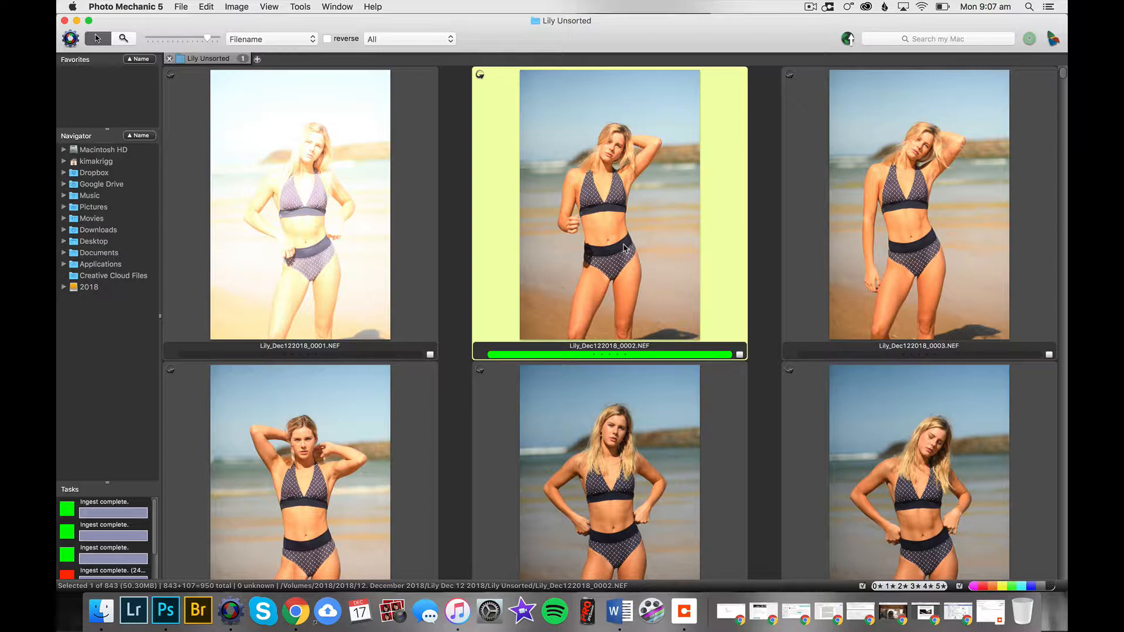
pyautogui.press('0')
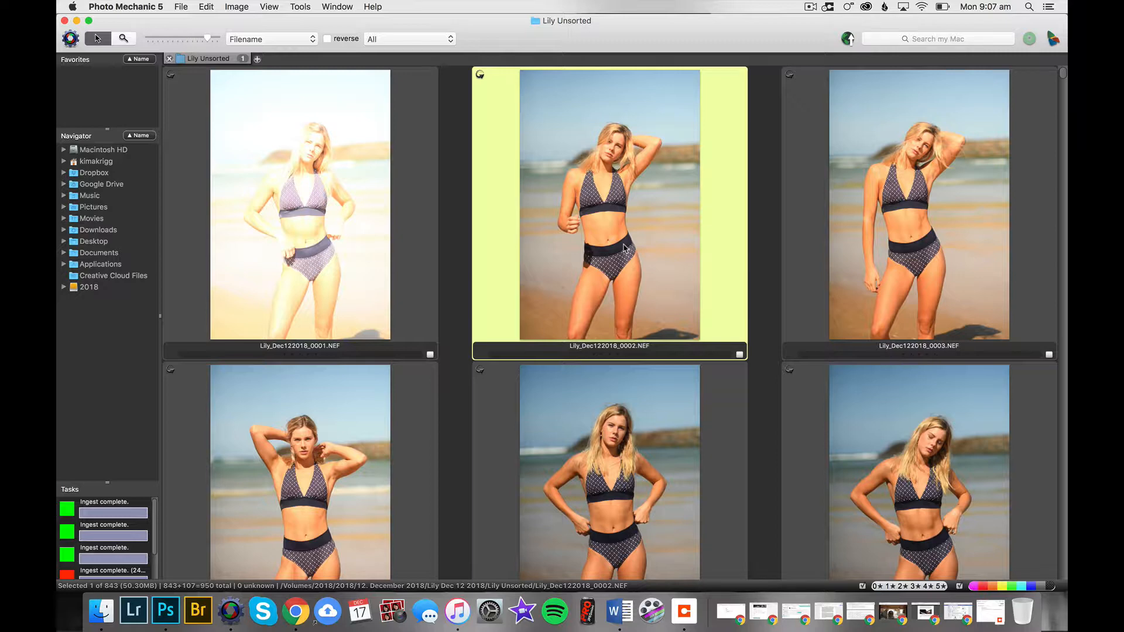
# - Reduce the contact sheet thumbnails to four per row
pyautogui.scroll(-10, 624, 249)
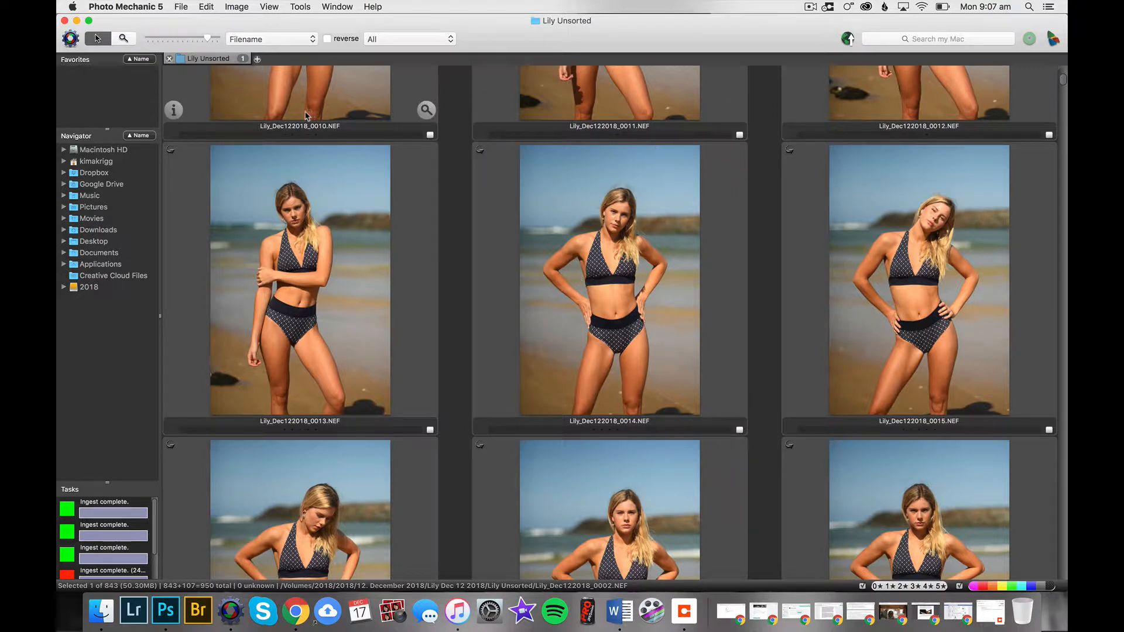
pyautogui.click(196, 39)
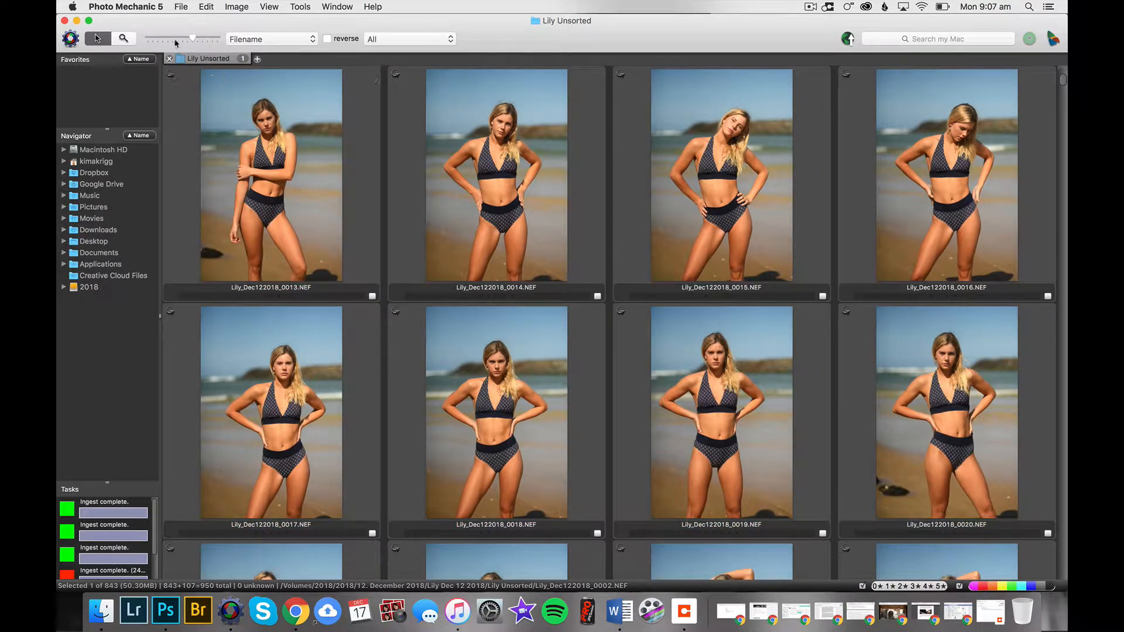
pyautogui.click(181, 39)
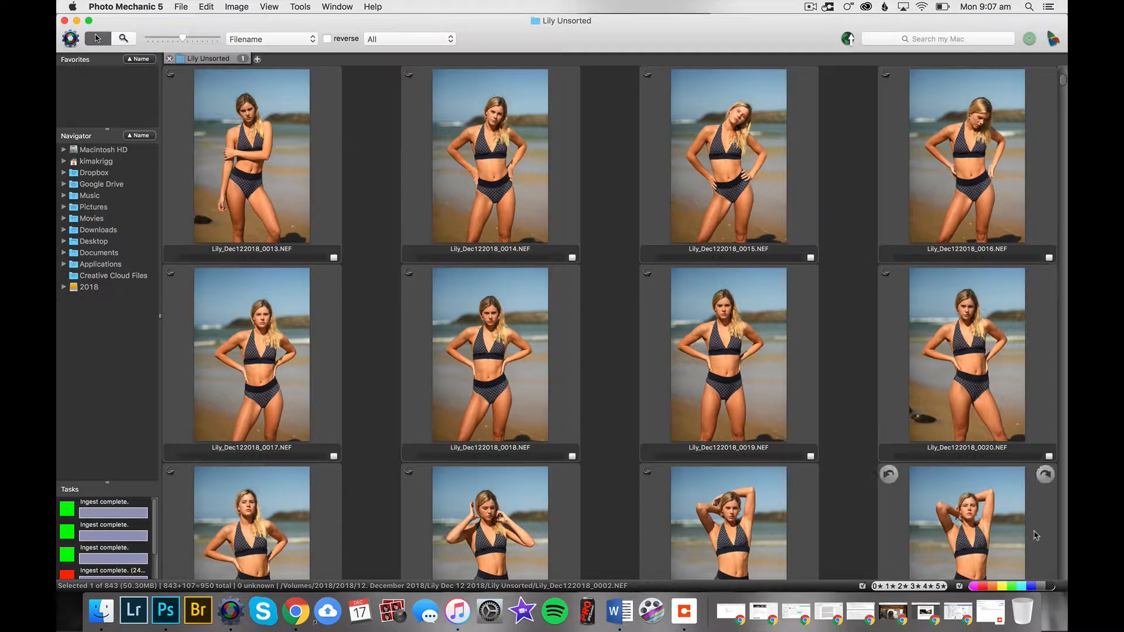
# - Hide the photos without a colour class and look through the remaining magenta-tagged selects
pyautogui.click(1052, 588)
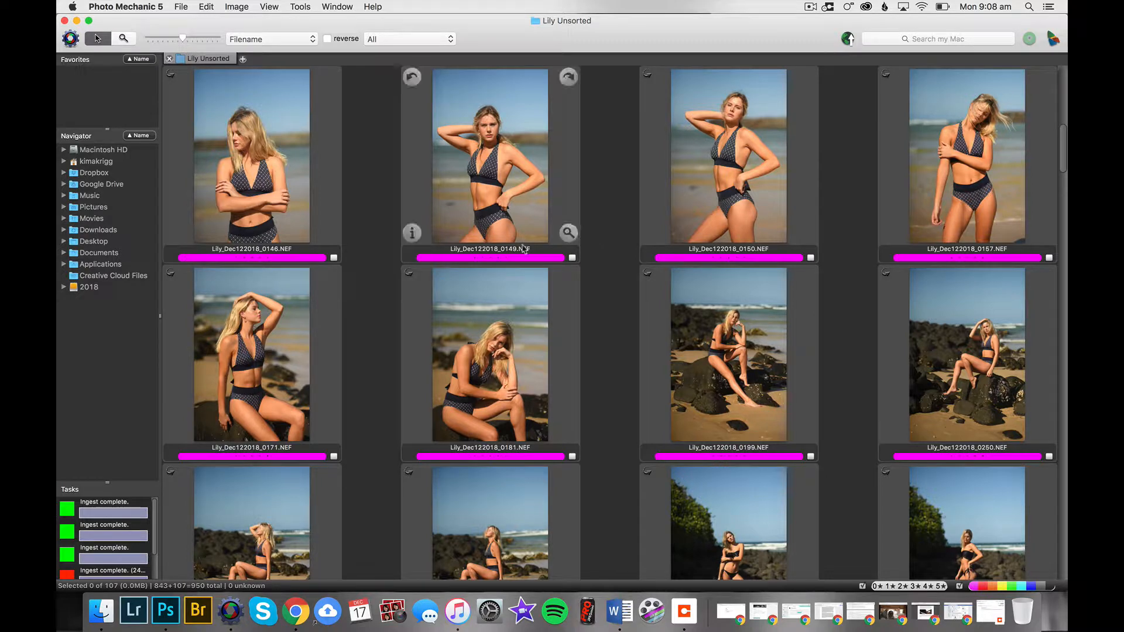
pyautogui.scroll(3, 433, 253)
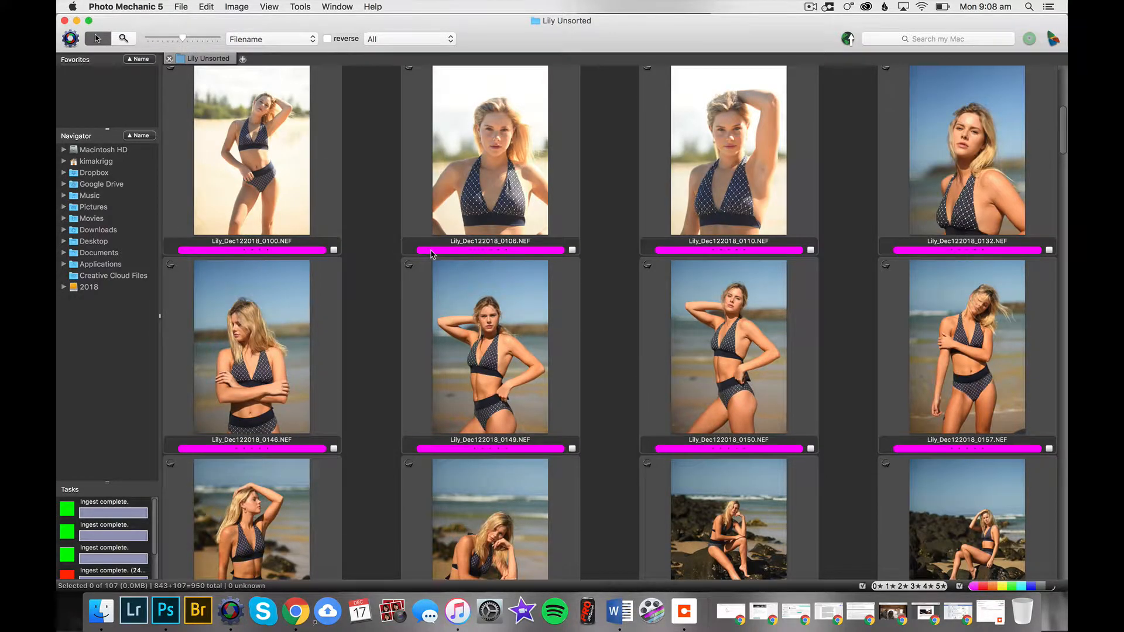
pyautogui.scroll(-1, 432, 254)
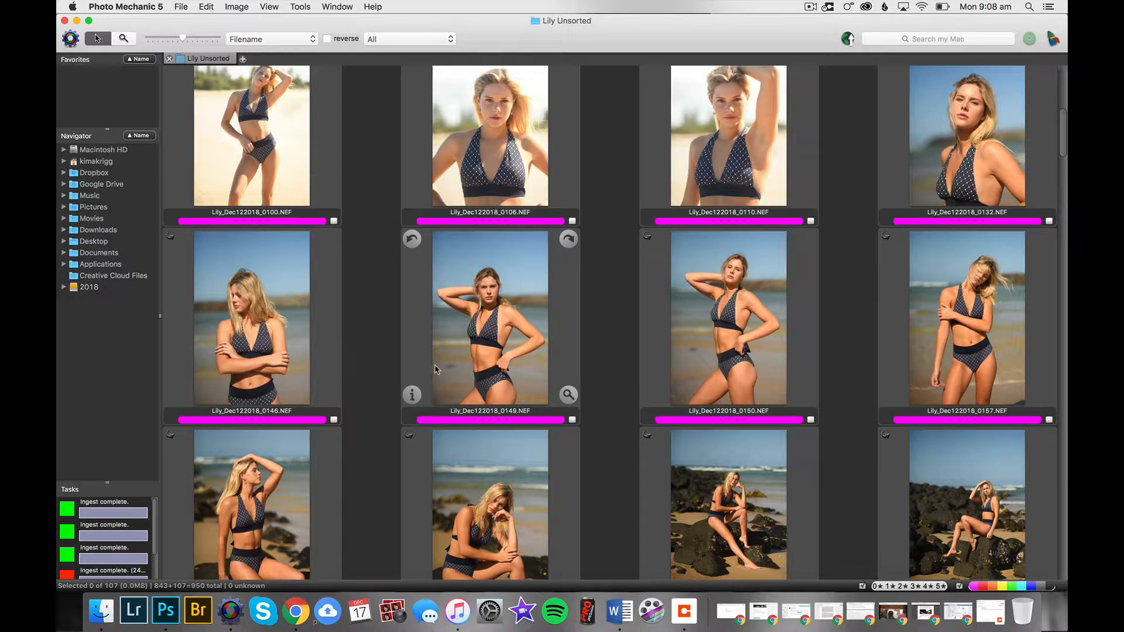
pyautogui.scroll(5, 419, 249)
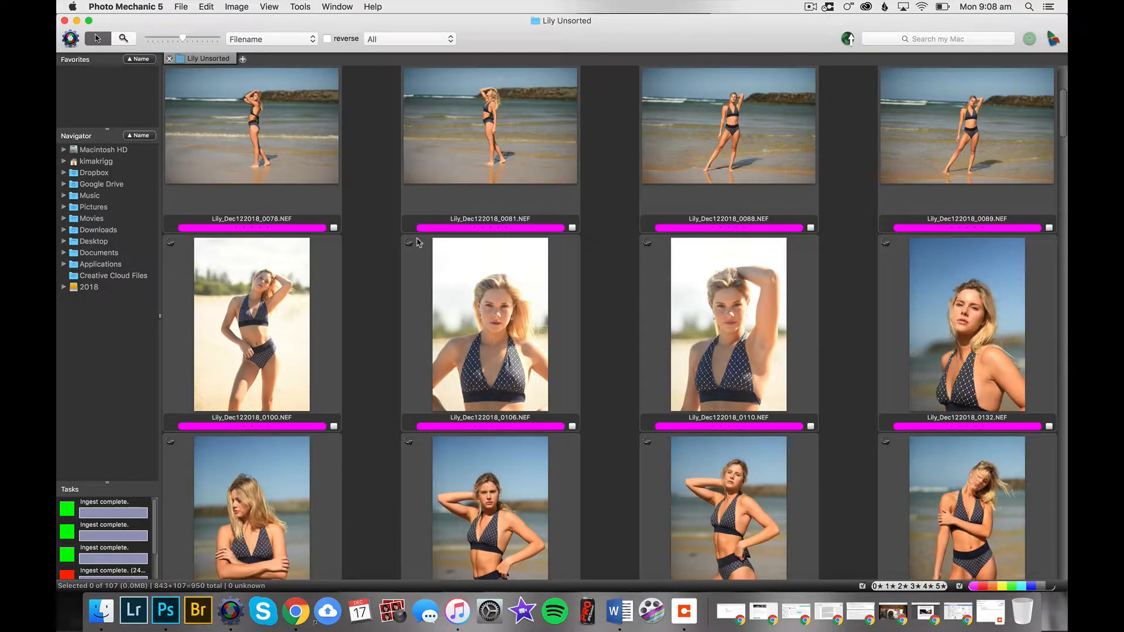
pyautogui.scroll(-3, 821, 330)
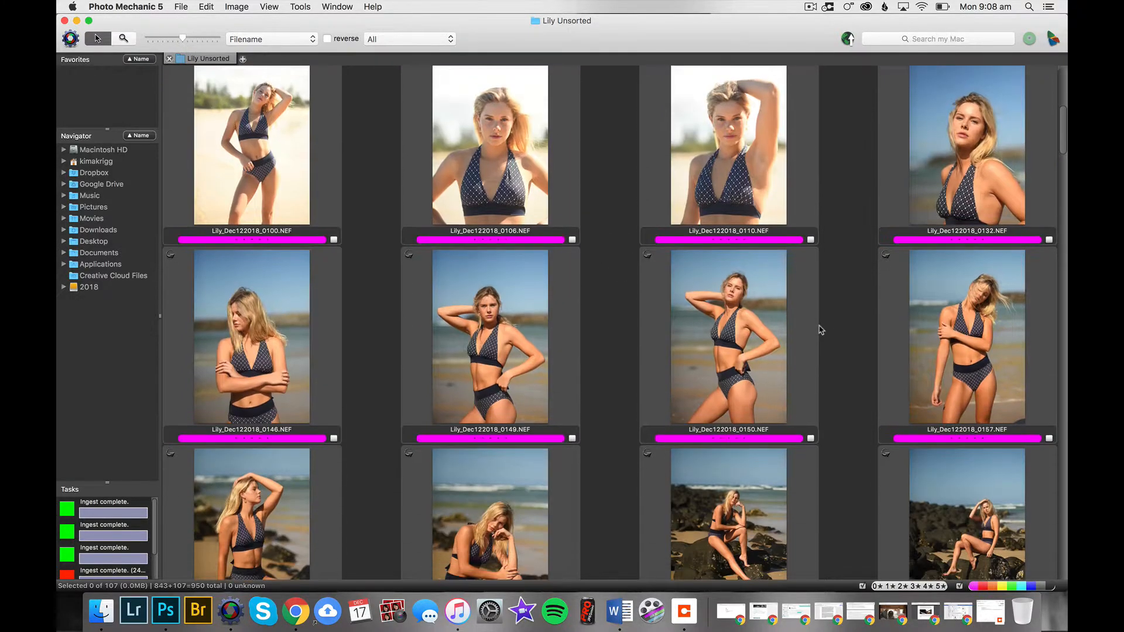
pyautogui.moveTo(753, 338)
pyautogui.moveTo(567, 328)
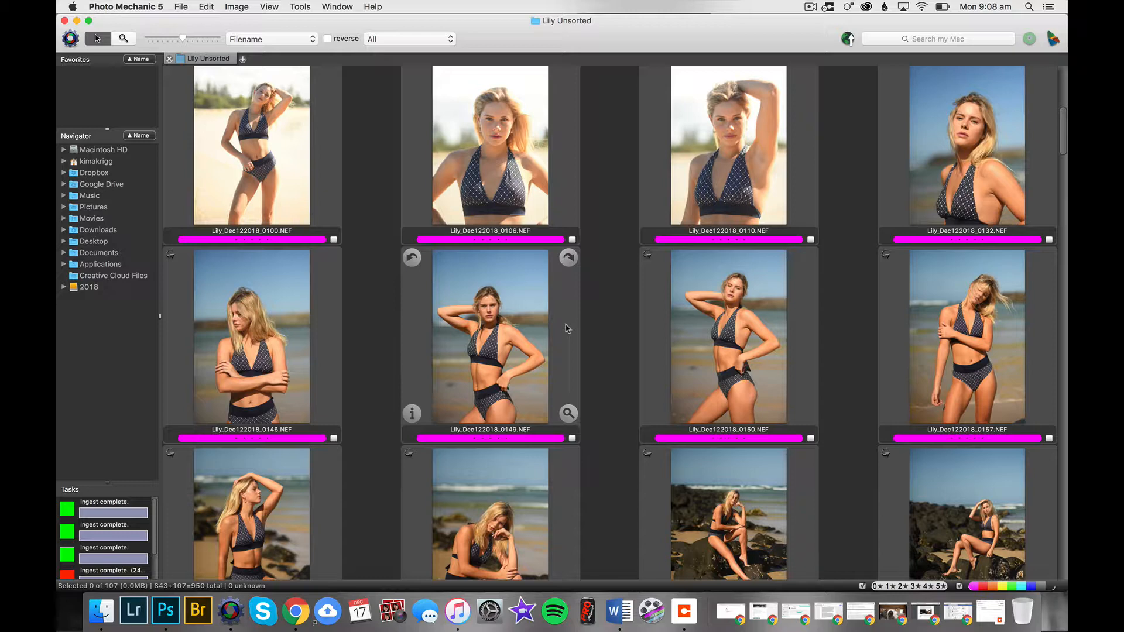
pyautogui.scroll(-3, 566, 329)
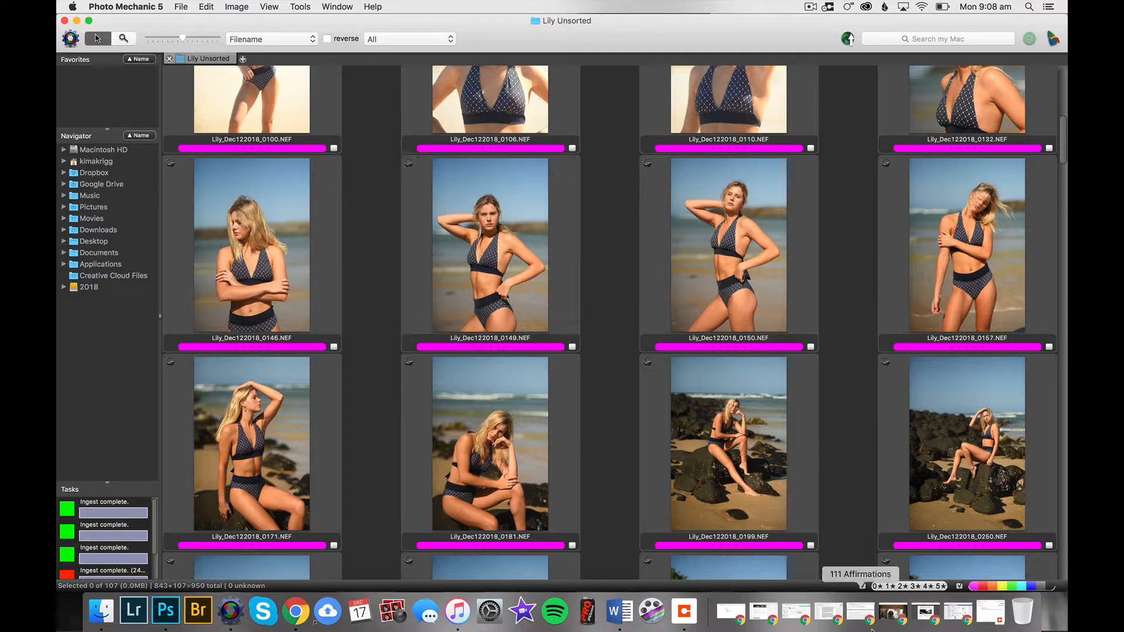
# - Turn the magenta colour class filter off and back on, and return to the tagged photos
pyautogui.click(974, 586)
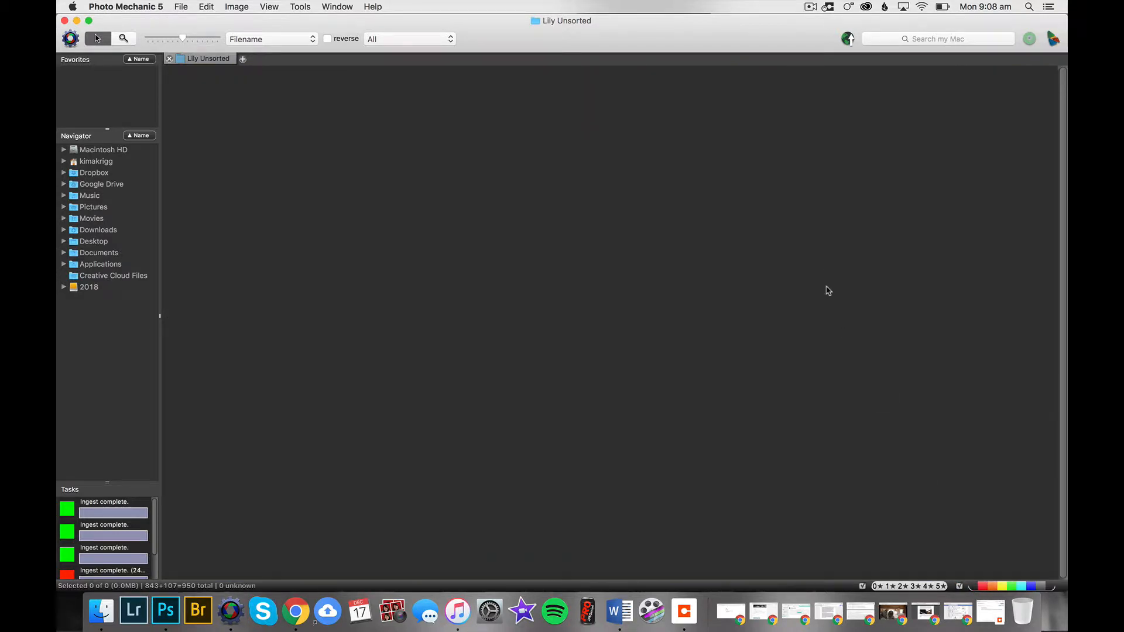
pyautogui.click(976, 587)
pyautogui.scroll(-15, 729, 421)
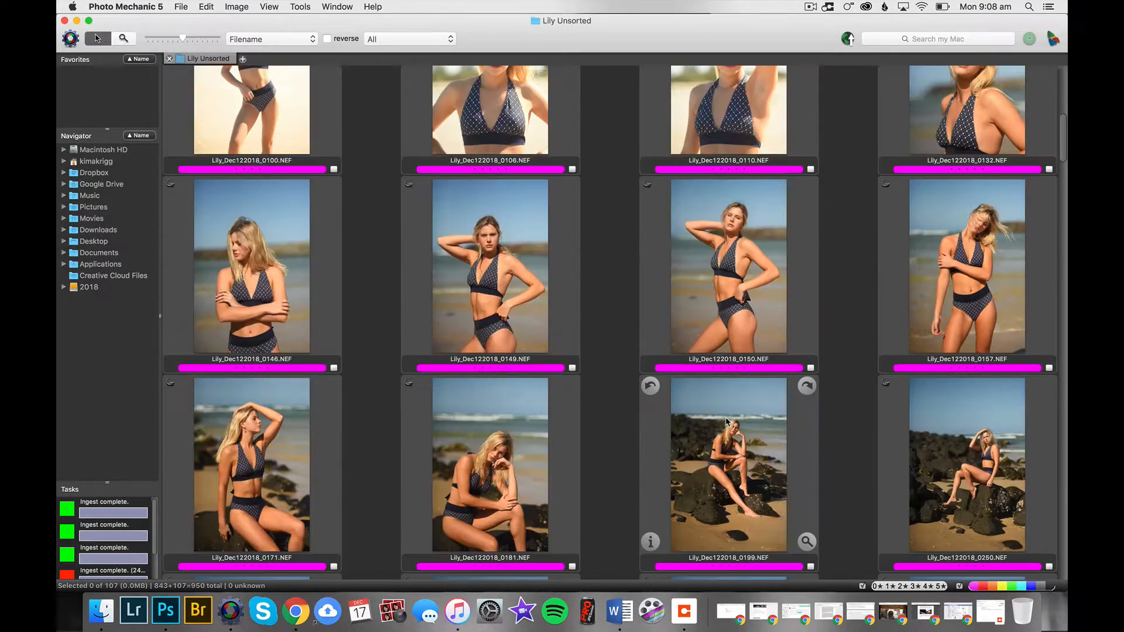
# - Look through the magenta-tagged selects once more and open a new, empty contact sheet window
pyautogui.scroll(-10, 727, 422)
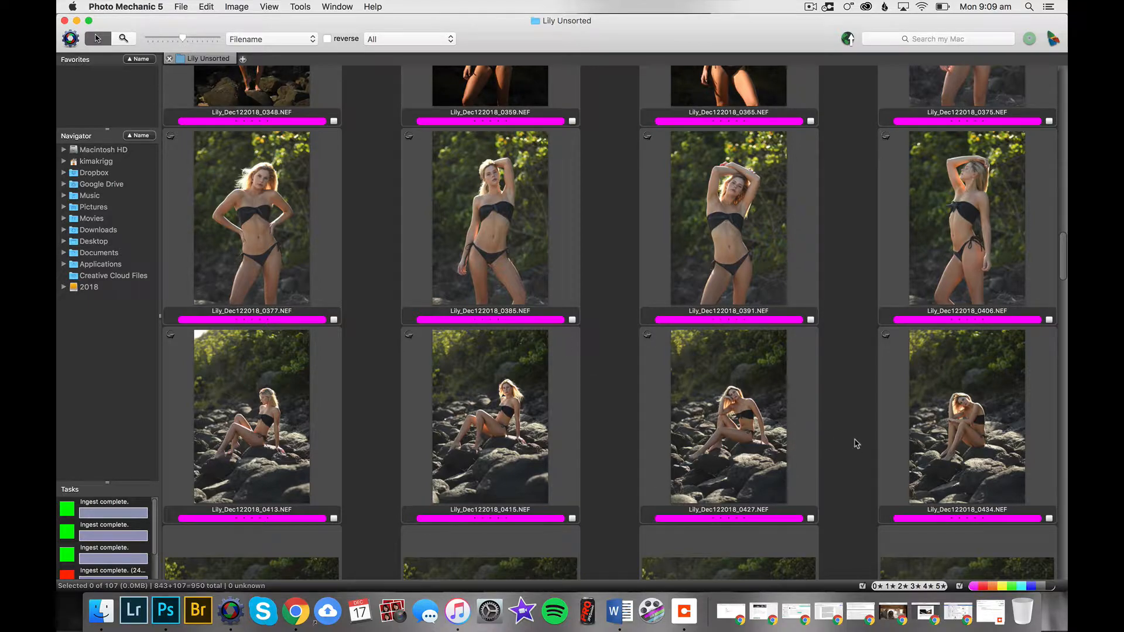
pyautogui.scroll(1, 847, 368)
pyautogui.scroll(20, 848, 368)
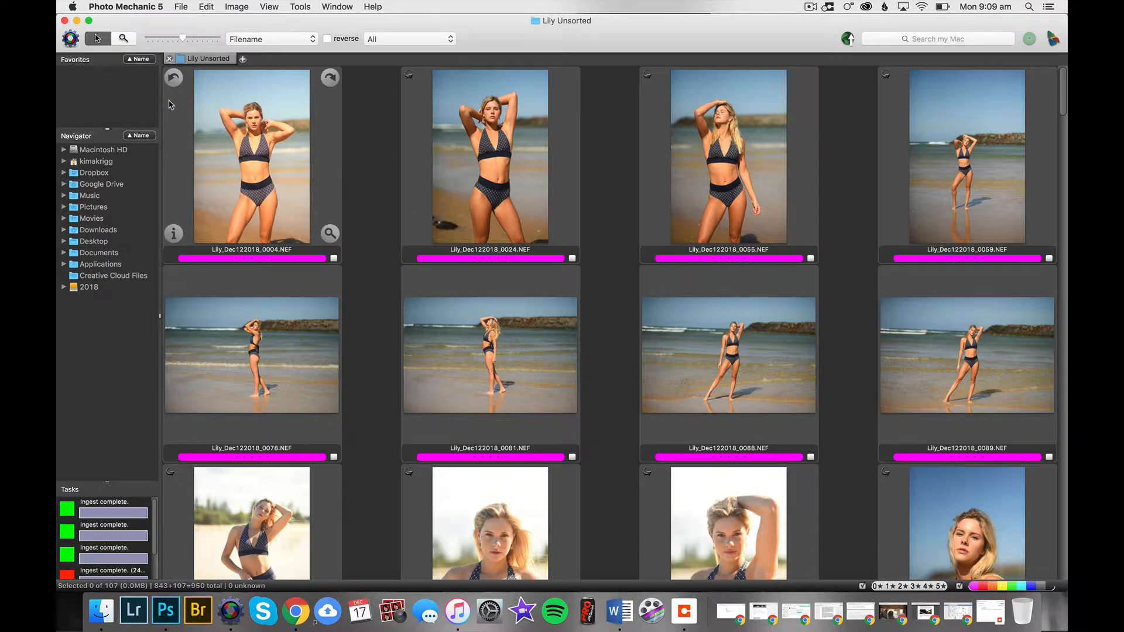
pyautogui.click(183, 7)
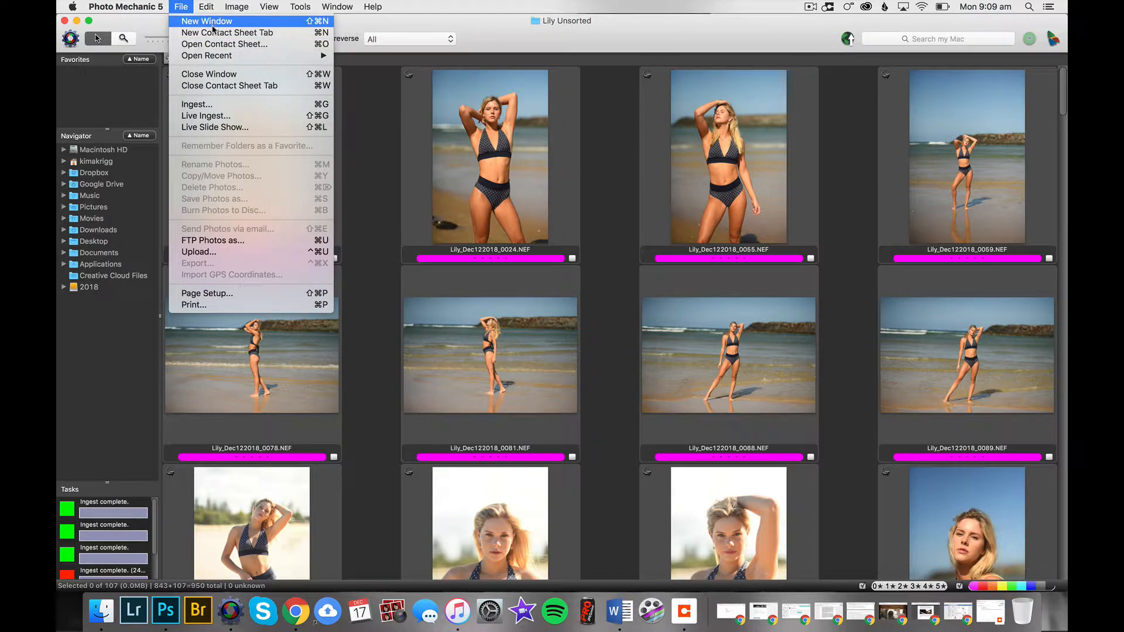
pyautogui.moveTo(224, 60)
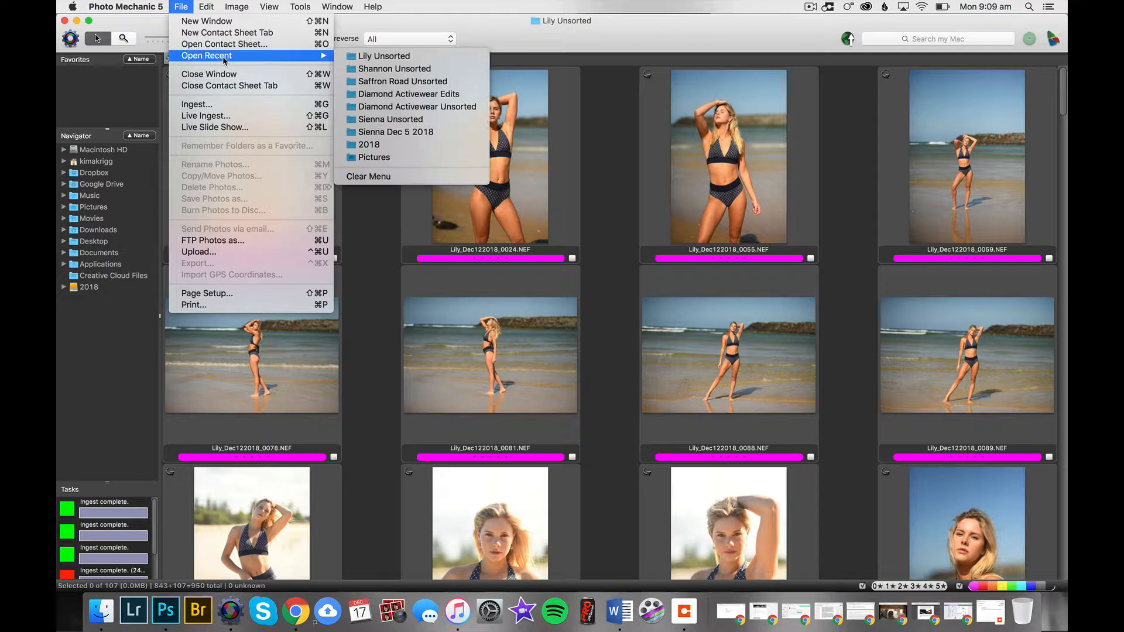
pyautogui.click(217, 23)
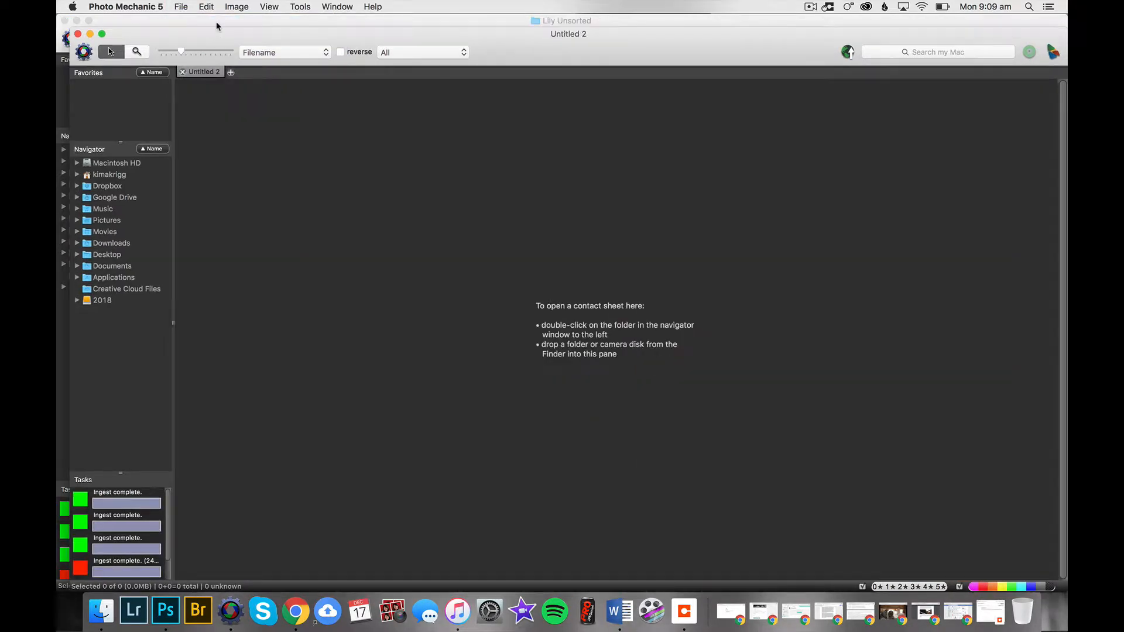
# - Expand the 2018 drive to the Dec 12 2018 shoot under 12. December 2018 and open its Selects folder as a contact sheet
pyautogui.click(77, 301)
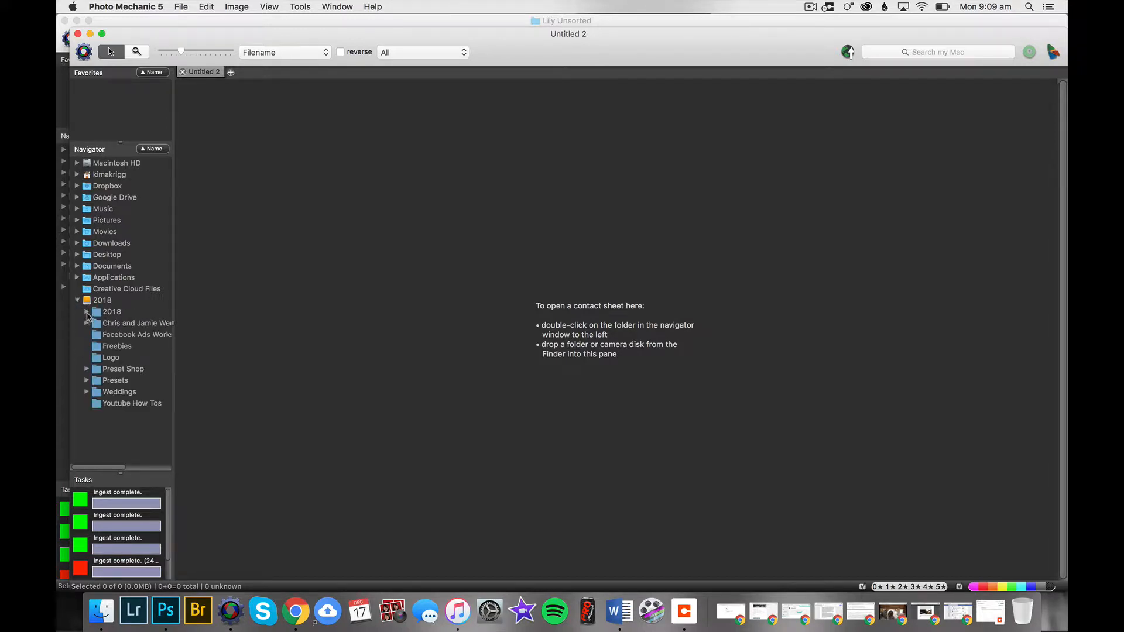
pyautogui.click(87, 312)
pyautogui.scroll(-1, 122, 393)
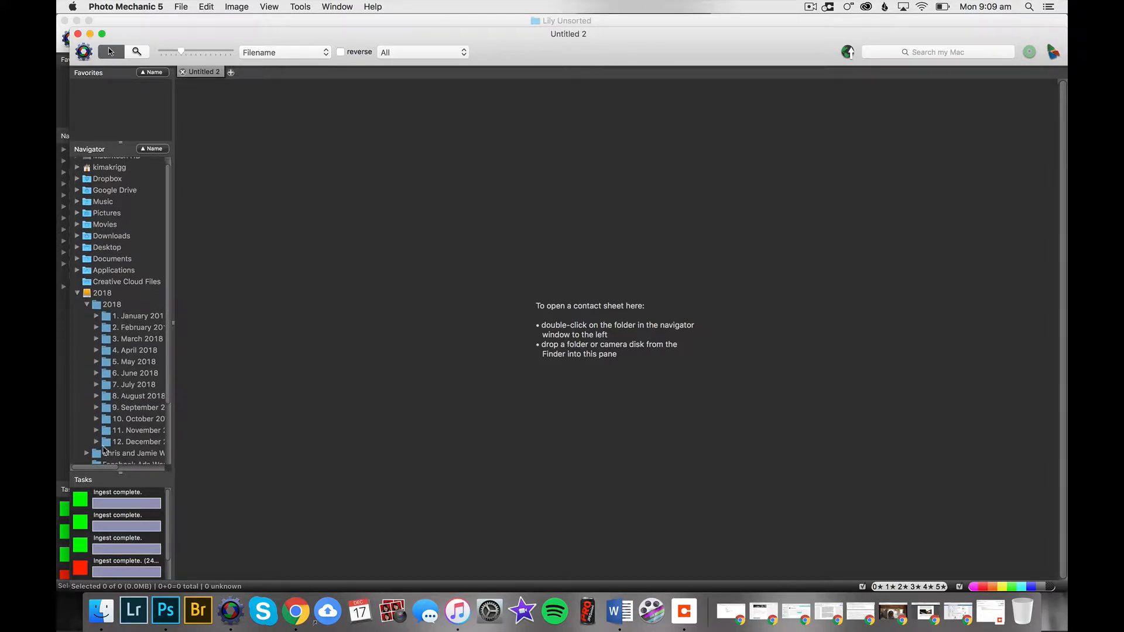
pyautogui.click(96, 442)
pyautogui.scroll(-3, 117, 410)
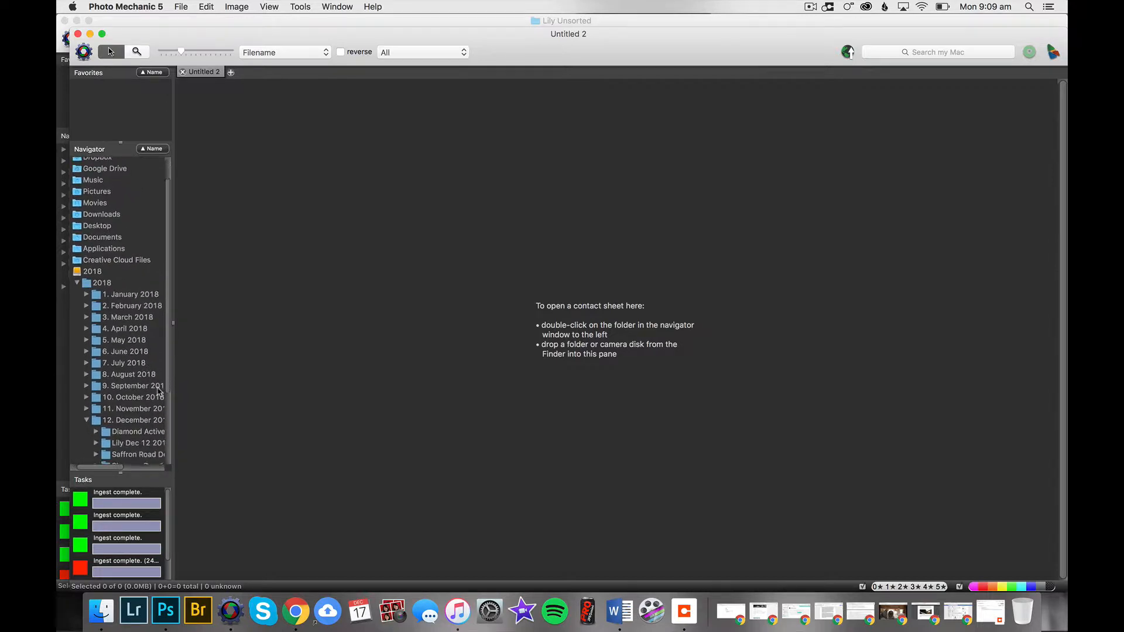
pyautogui.click(102, 410)
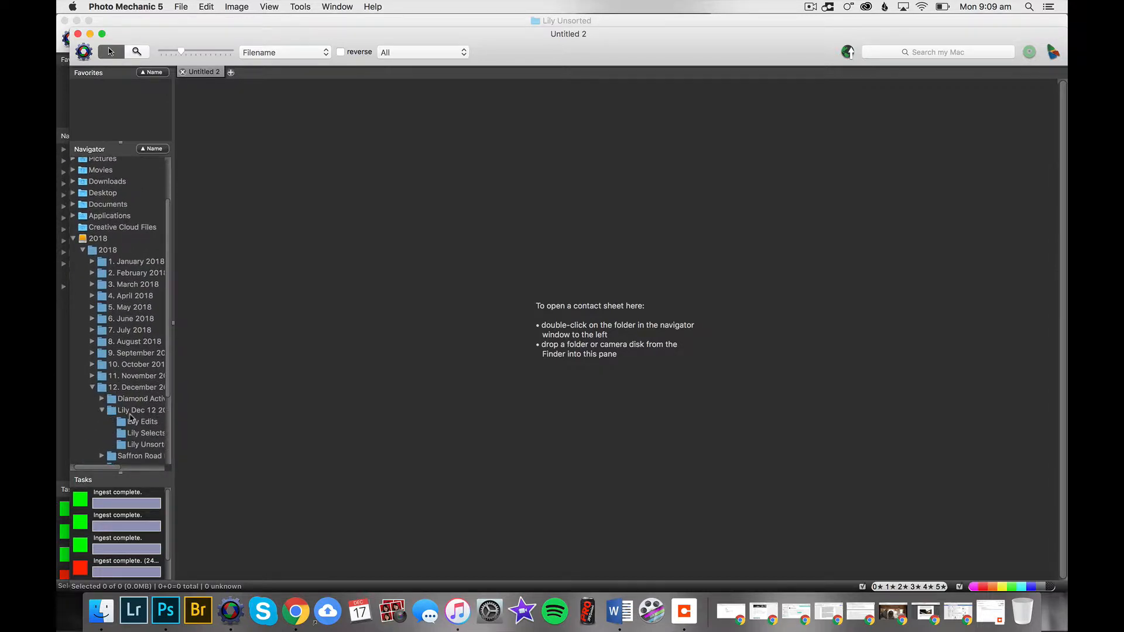
pyautogui.scroll(-2, 130, 417)
pyautogui.hscroll(2, 131, 418)
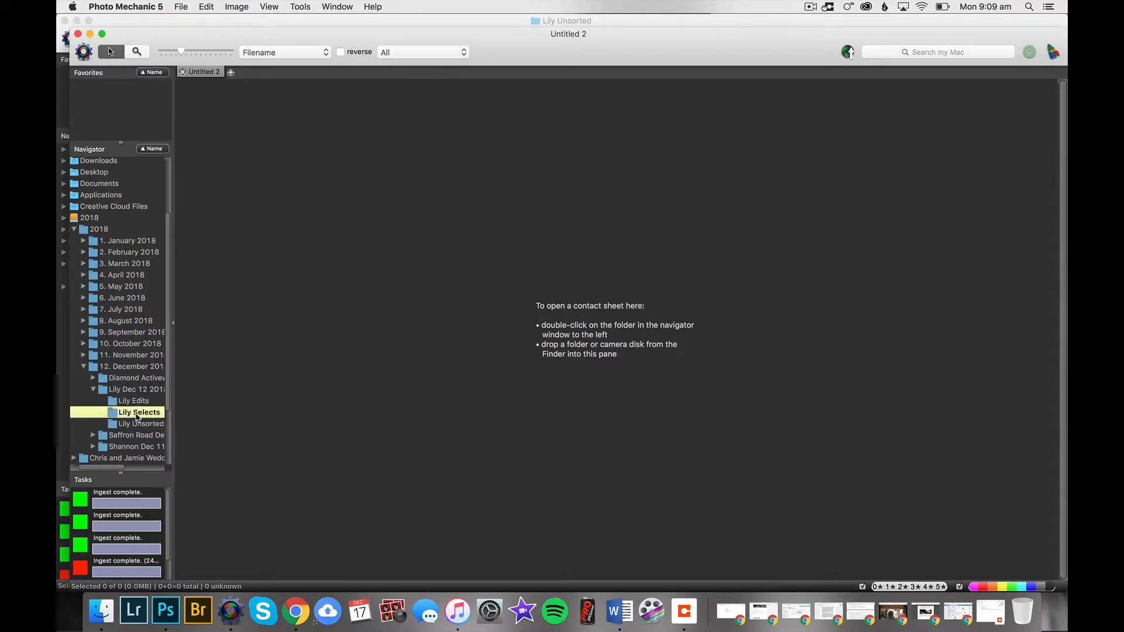
pyautogui.click(136, 414)
pyautogui.doubleClick(136, 414)
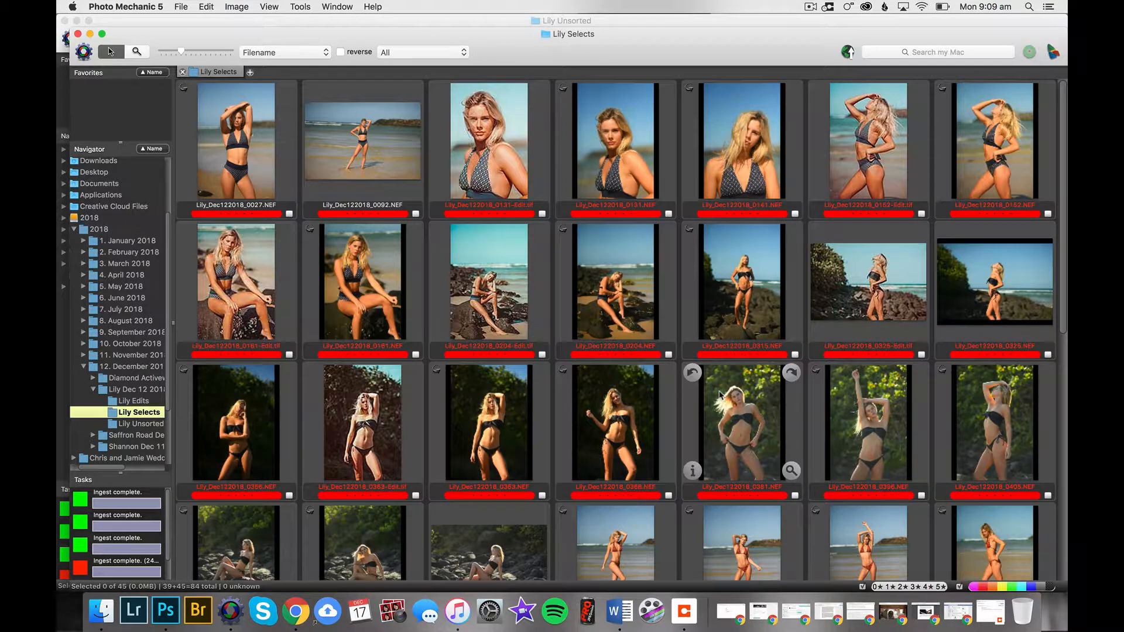
# - Look over the Selects contact sheet, select all its photos and open the copy/move options for them
pyautogui.scroll(-8, 720, 396)
pyautogui.scroll(3, 720, 395)
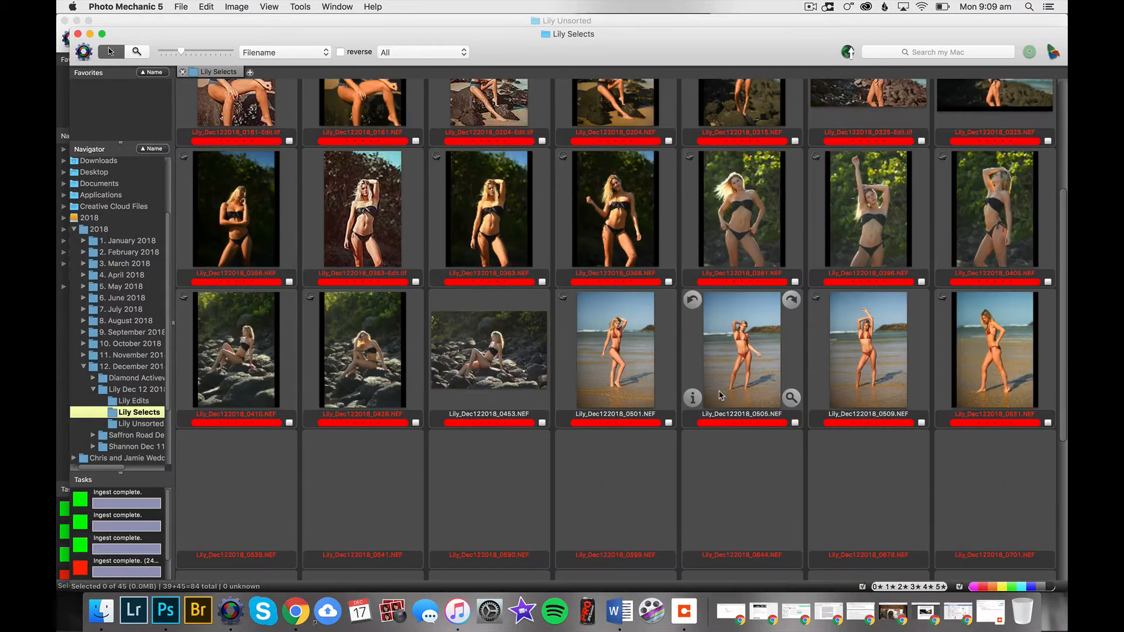
pyautogui.scroll(4, 720, 396)
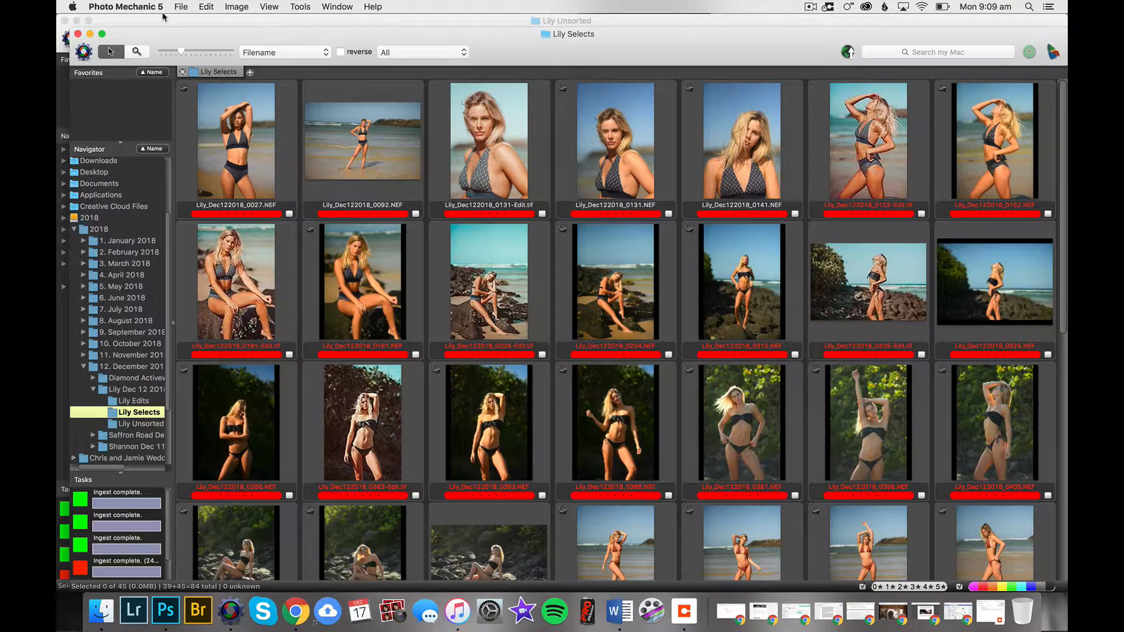
pyautogui.click(182, 7)
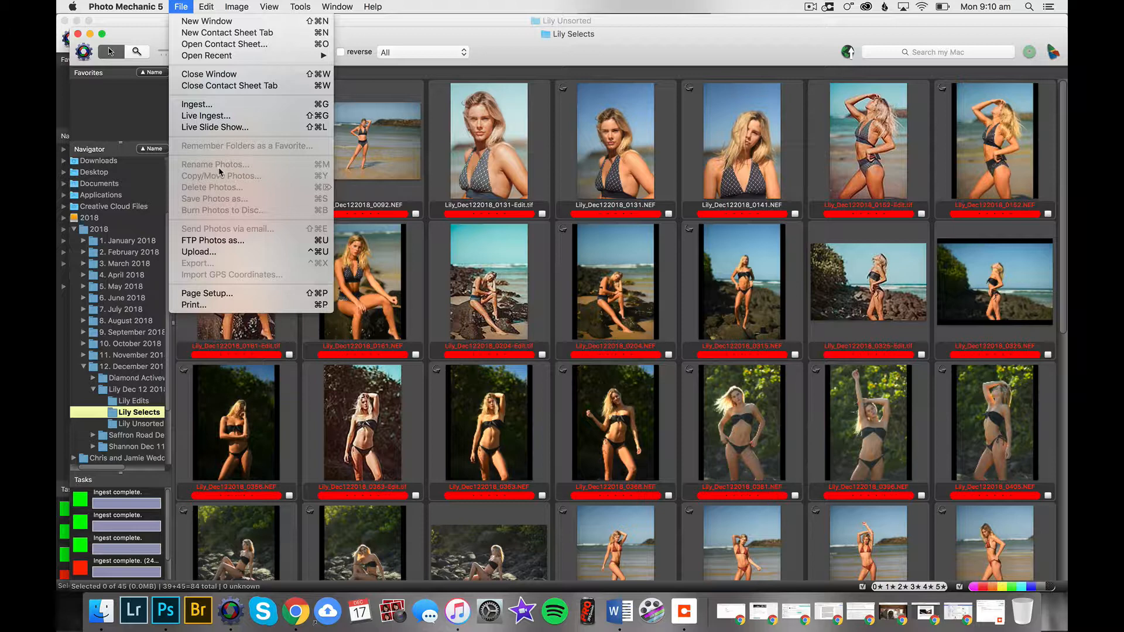
pyautogui.click(537, 67)
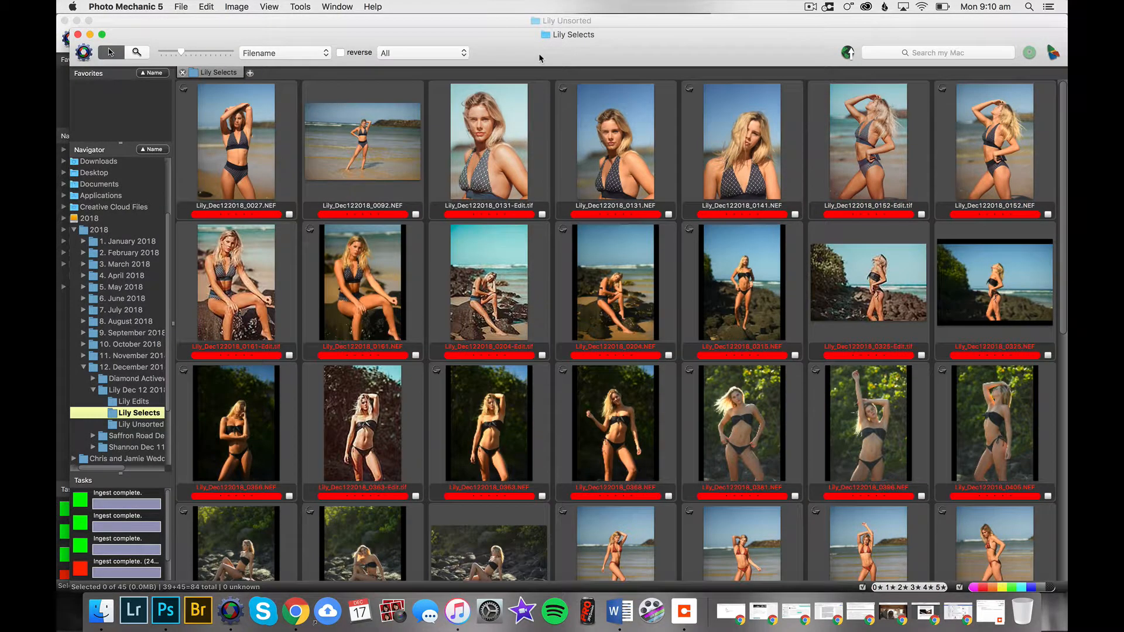
pyautogui.press('super+a')
pyautogui.click(181, 6)
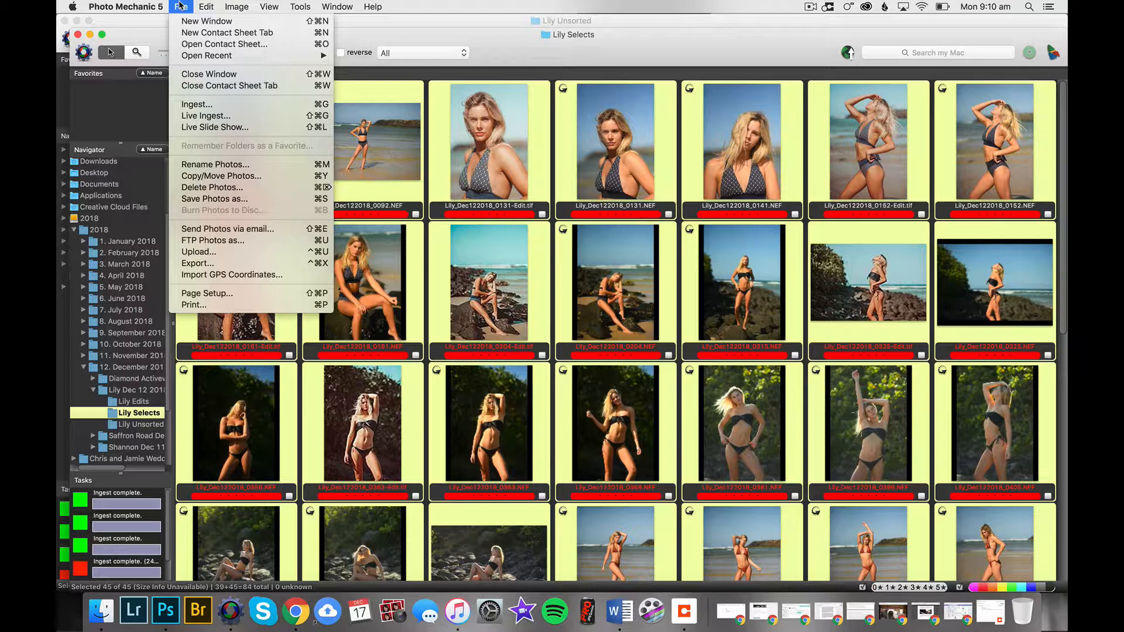
pyautogui.click(246, 177)
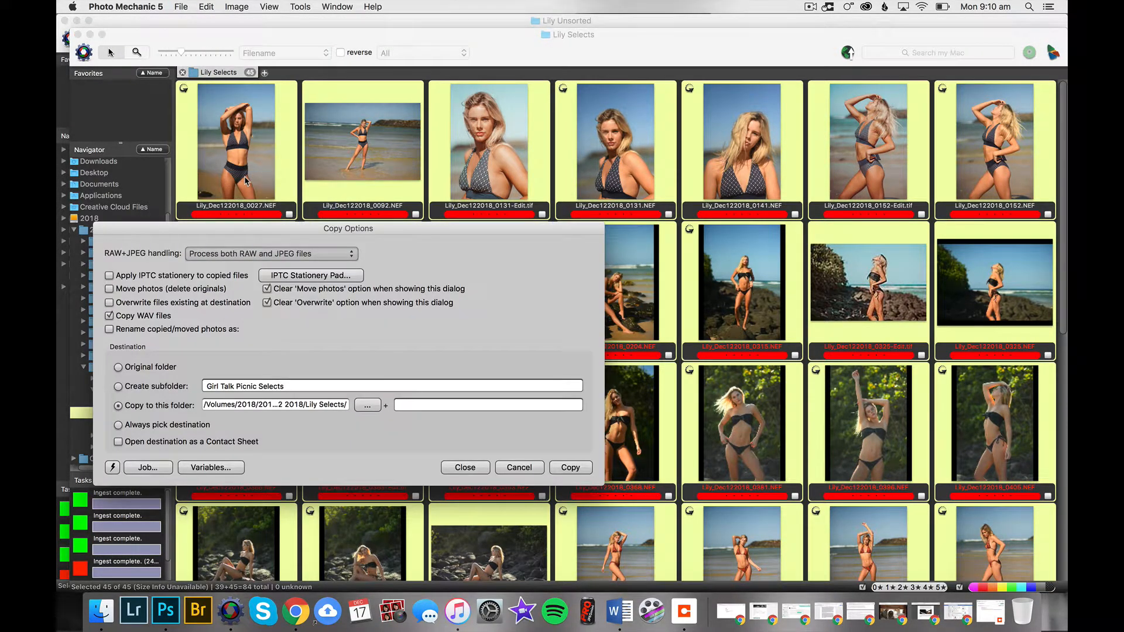
# - Try the option to move the originals, browse to the Dec 12 2018 shoot folder as a possible destination, and cancel the copy
pyautogui.click(110, 288)
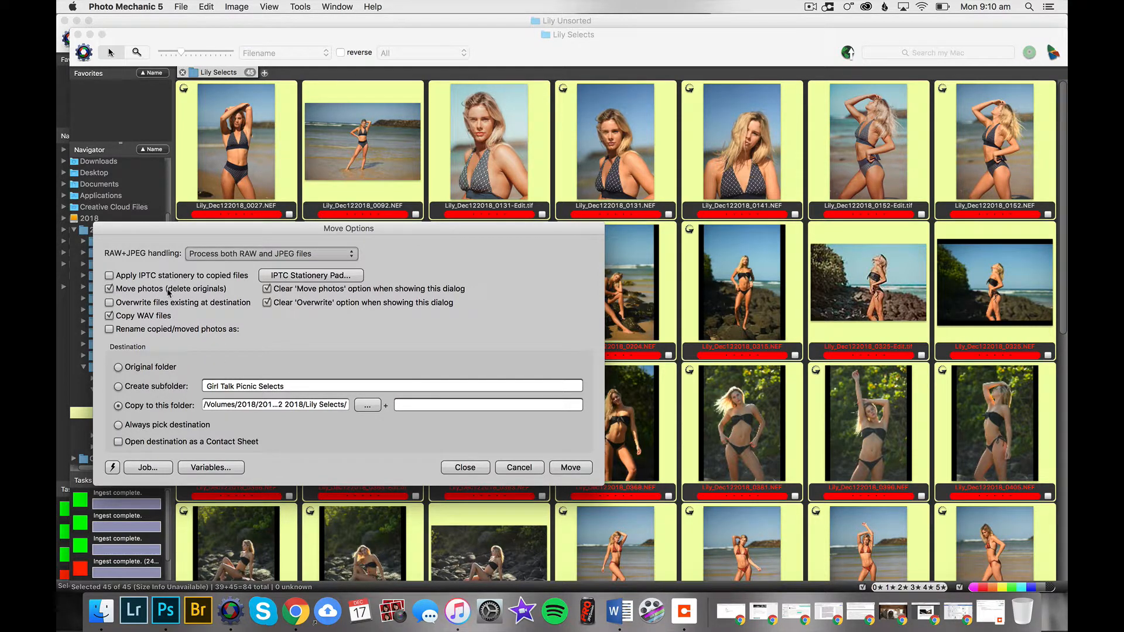
pyautogui.click(109, 288)
pyautogui.click(367, 408)
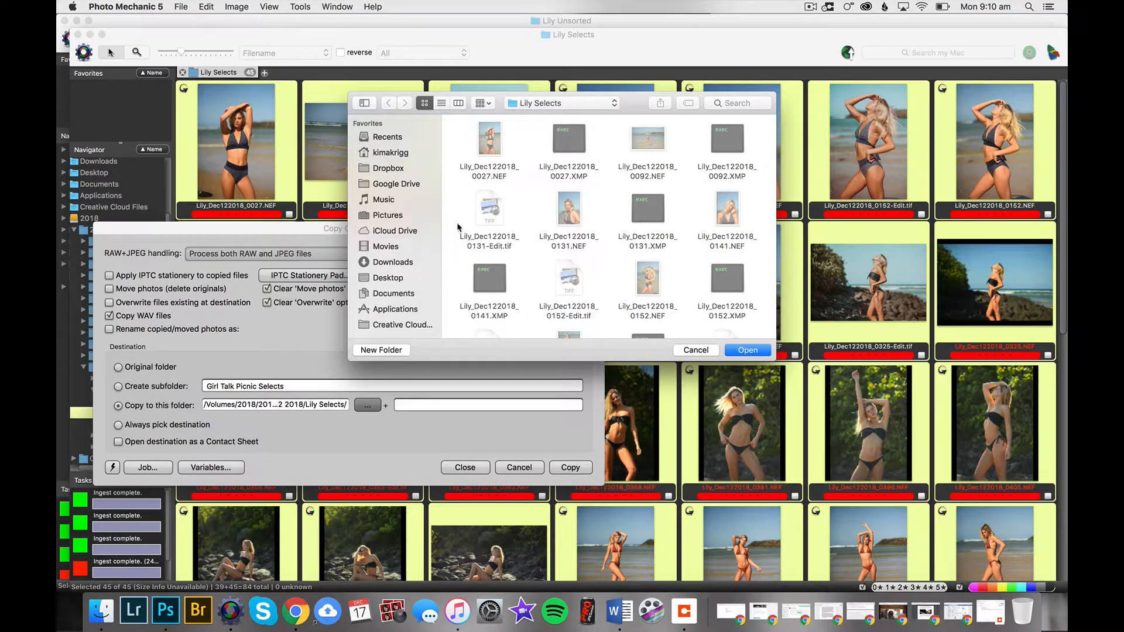
pyautogui.click(583, 104)
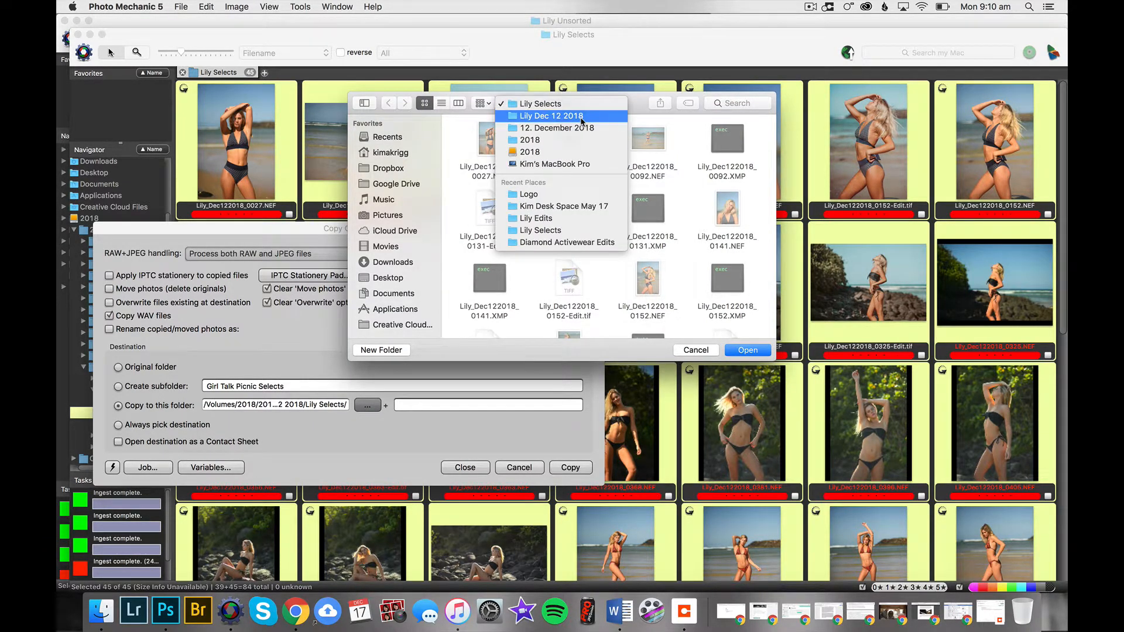
pyautogui.click(574, 116)
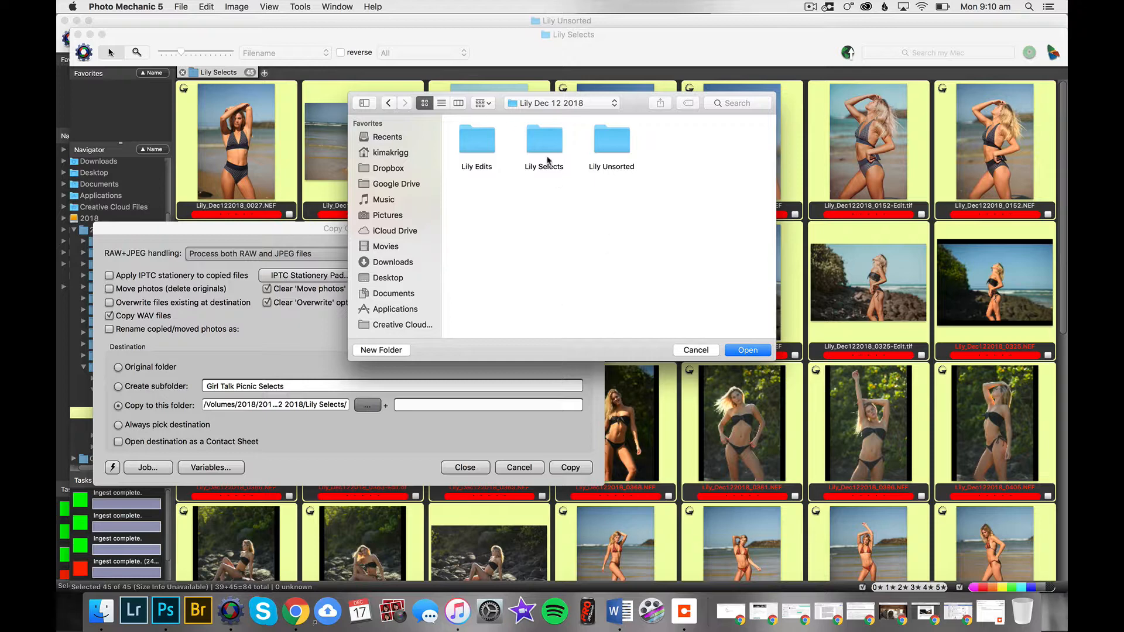
pyautogui.click(703, 350)
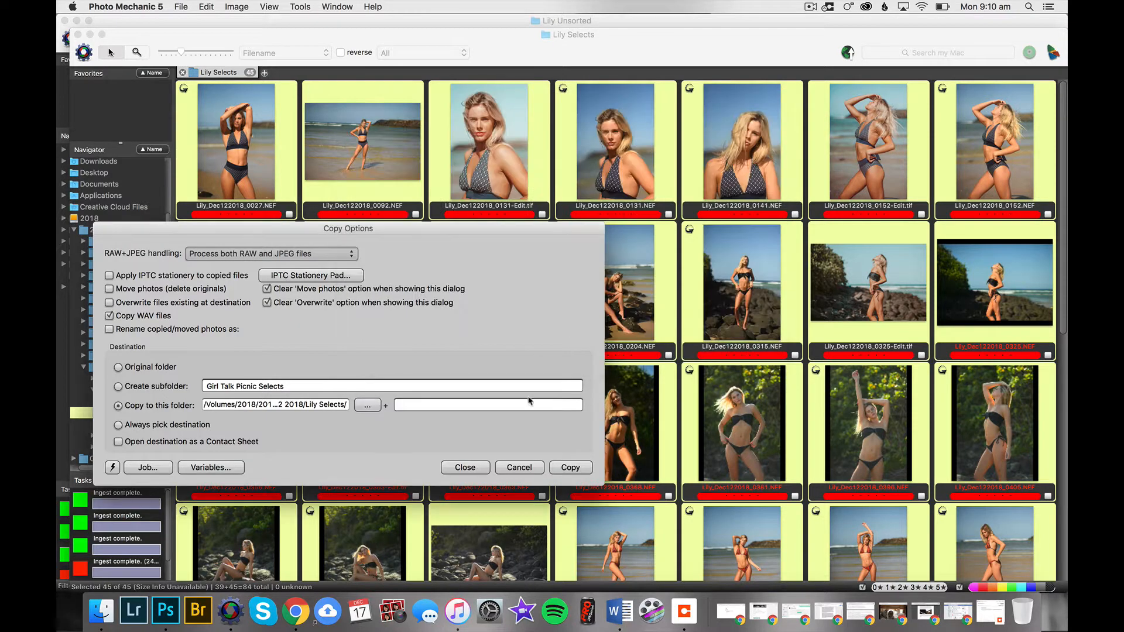
pyautogui.click(527, 470)
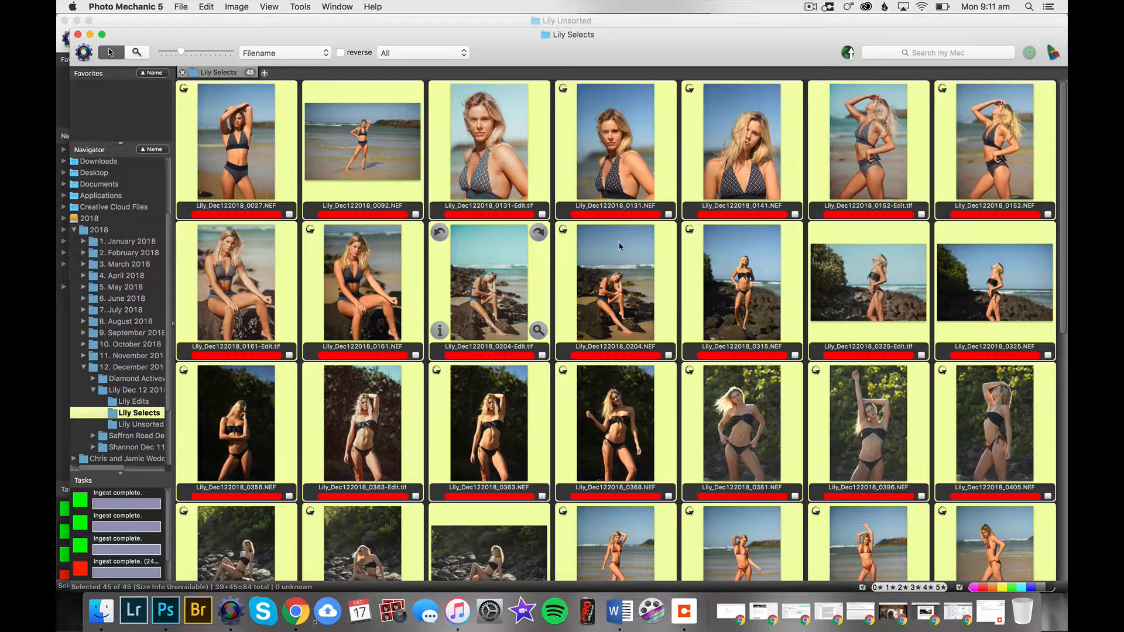
pyautogui.scroll(-5, 530, 296)
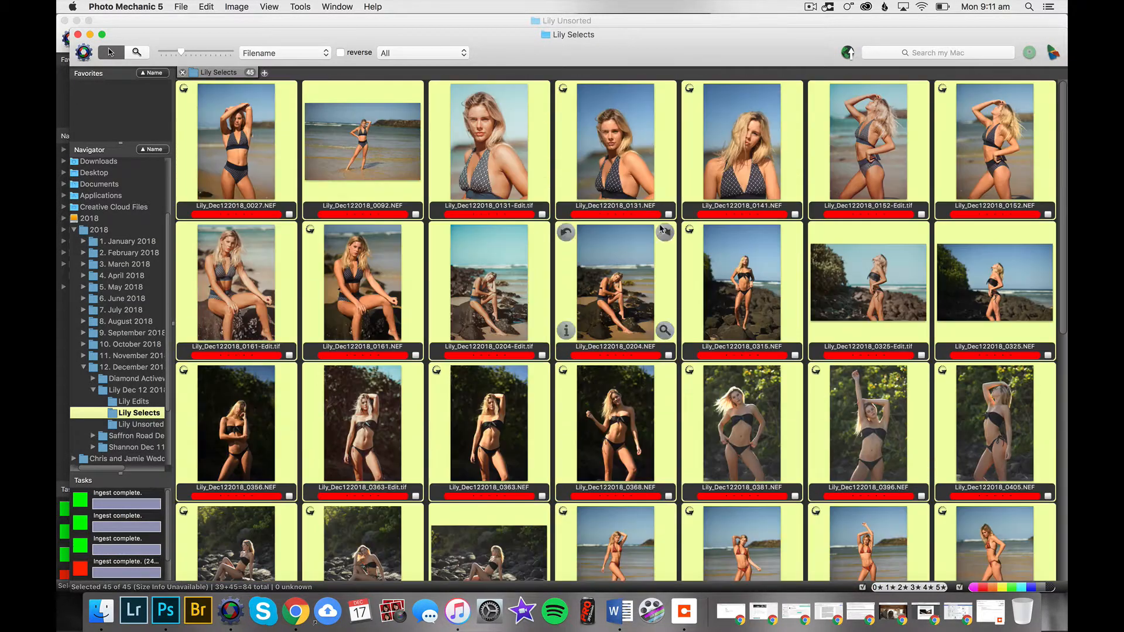
pyautogui.scroll(5, 662, 228)
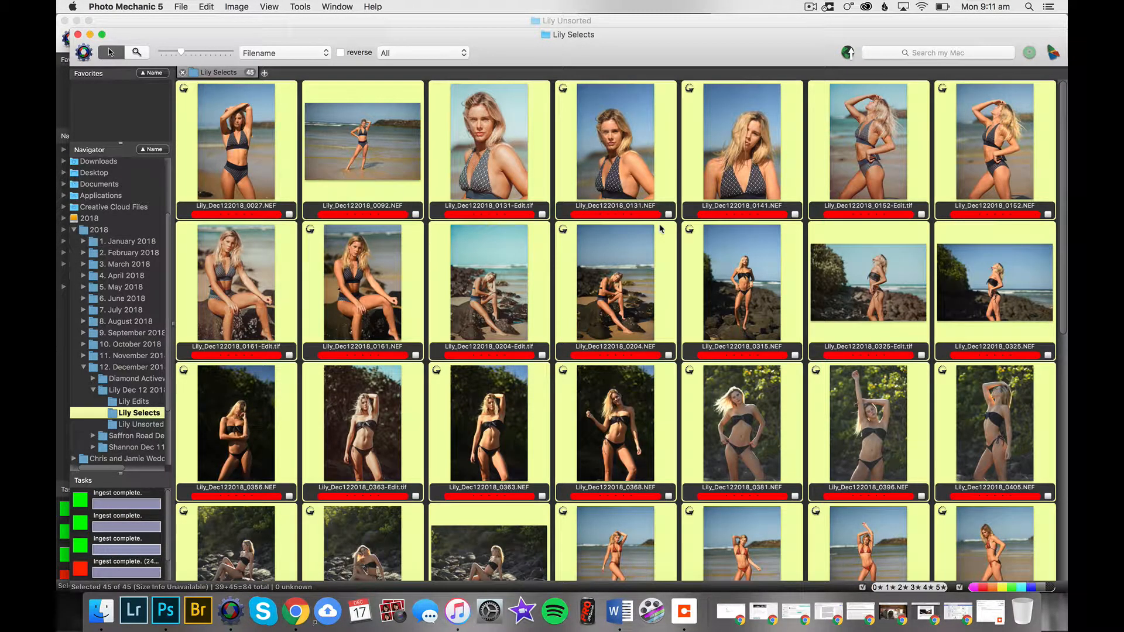